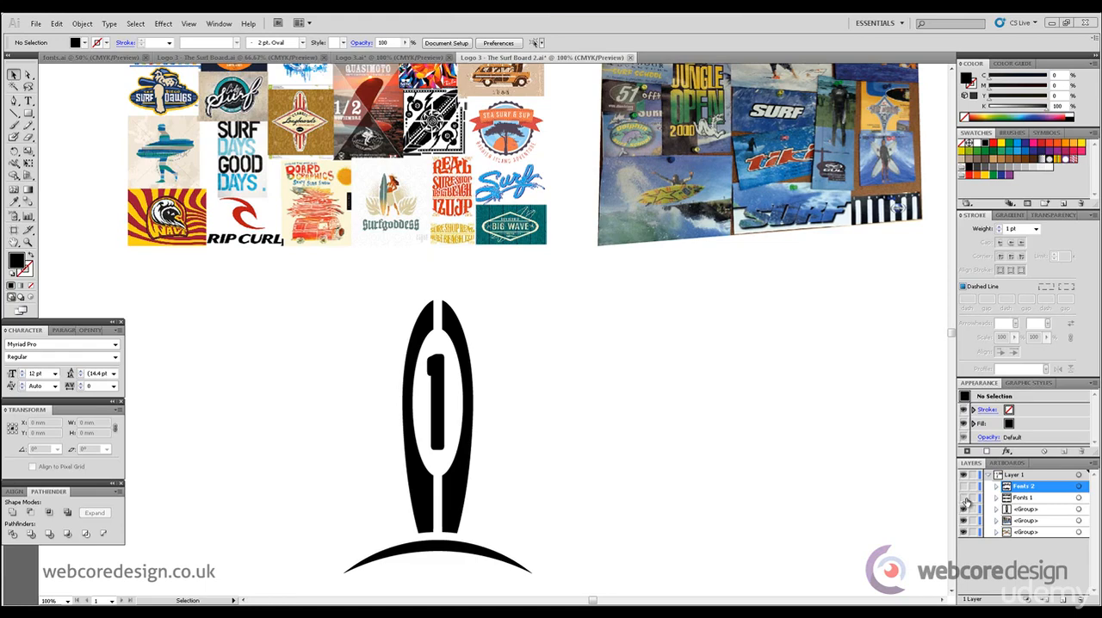
- Show the Fonts 1 group and compare its FIRST POINT samples with the surf reference images
click(966, 498)
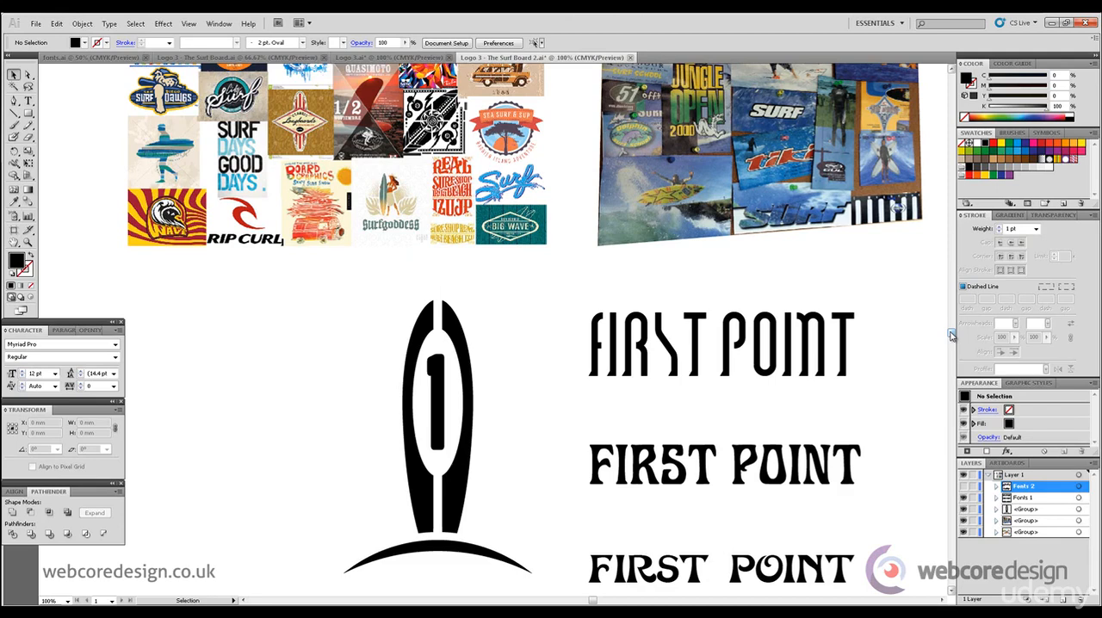
scroll(952, 334, up, 3)
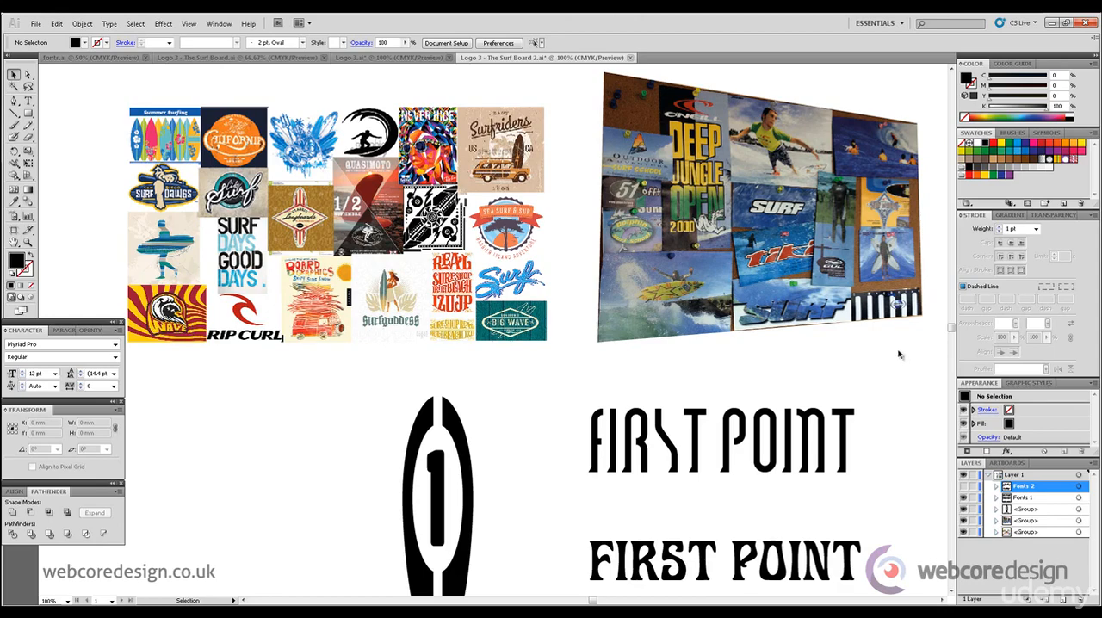
drag(950, 333, 954, 345)
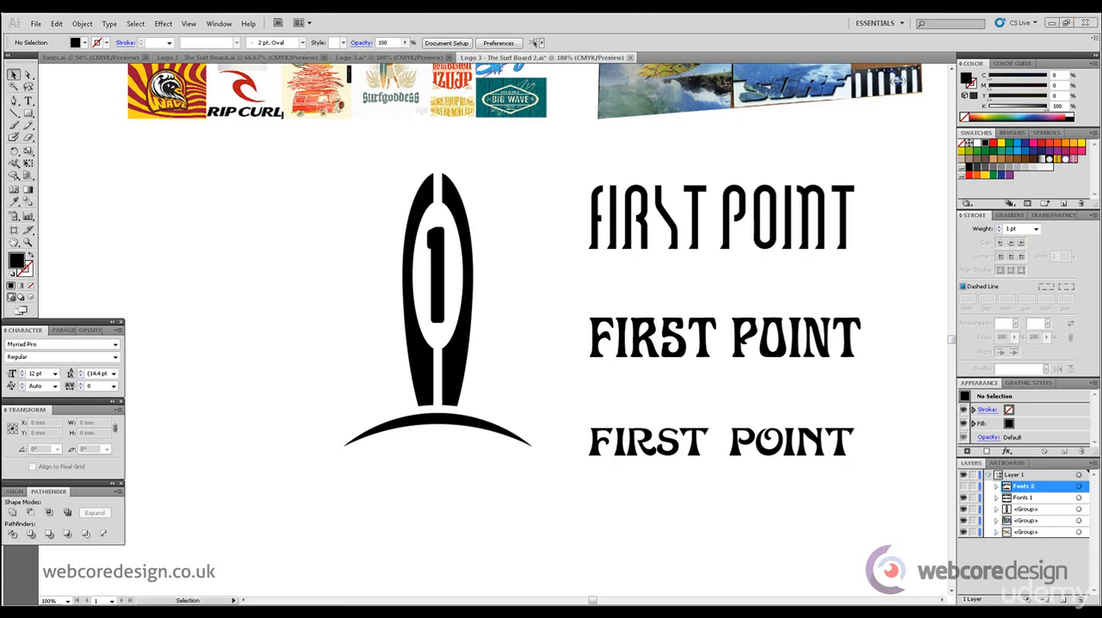
- Switch to Completed Questionnaire.pdf in Adobe Reader, check the preferred font styles in question 10, and return to Illustrator
click(301, 613)
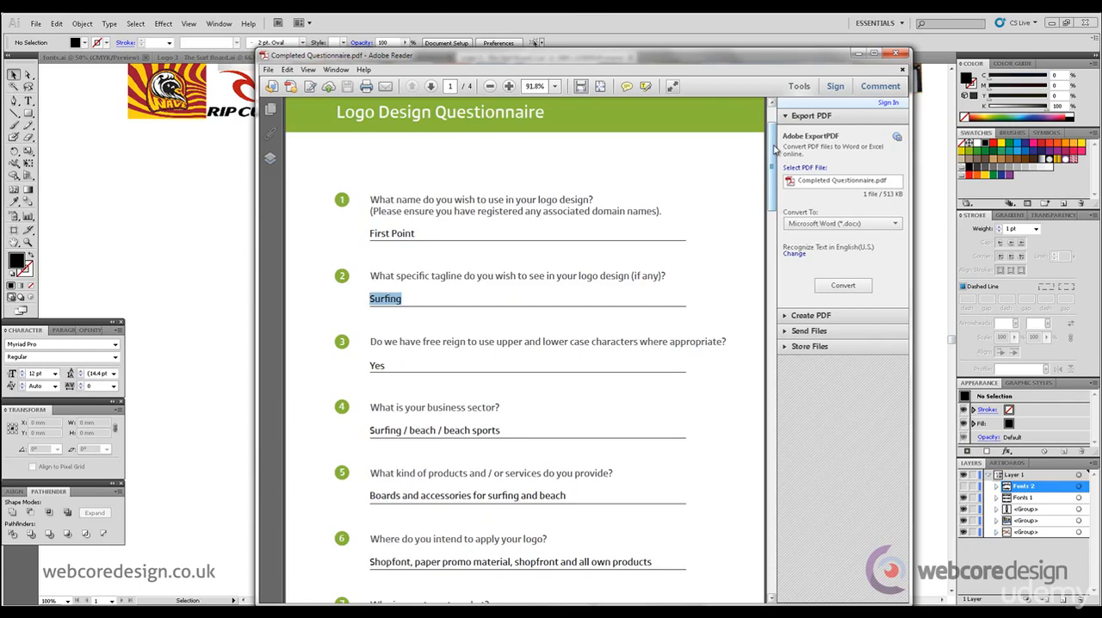
drag(774, 148, 775, 319)
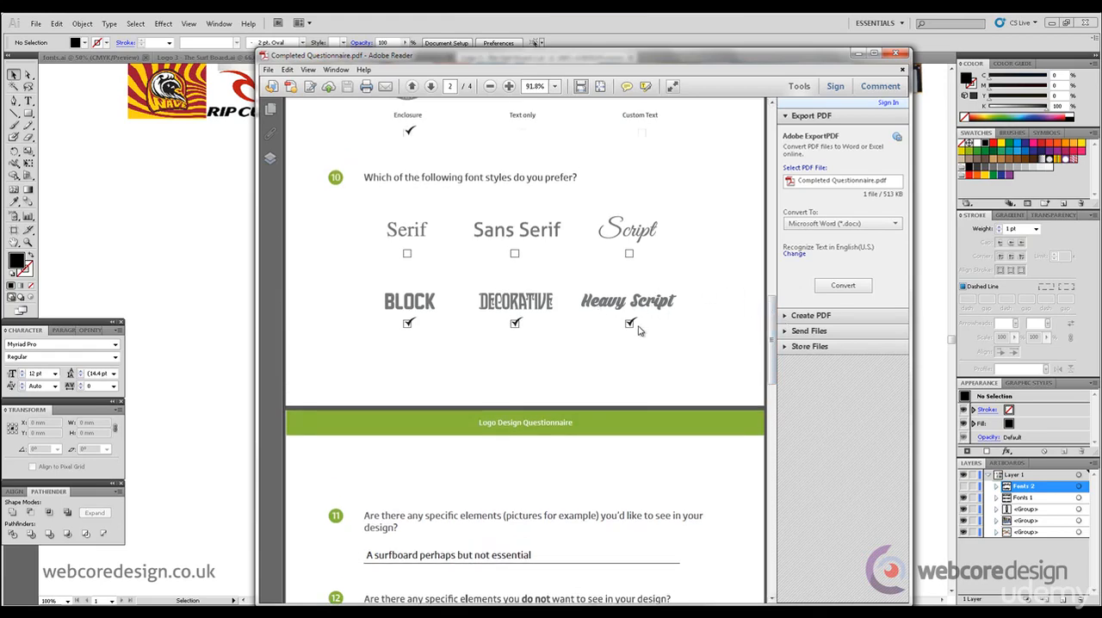
click(863, 54)
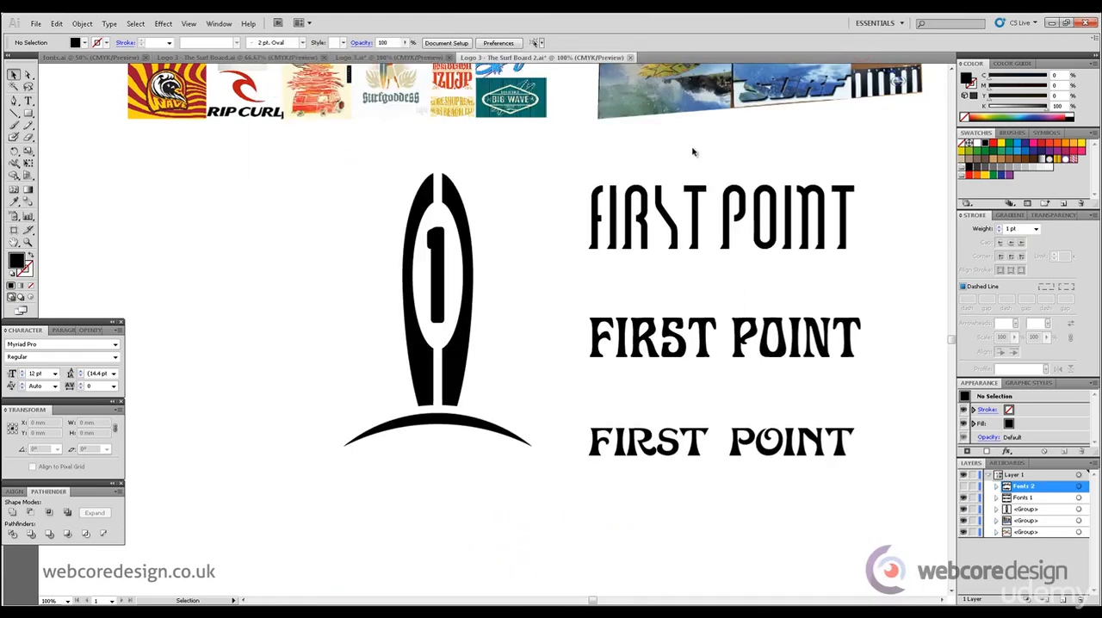
- Show the Fonts 2 group and place a copy of the three FIRST POINT samples below the originals
click(964, 487)
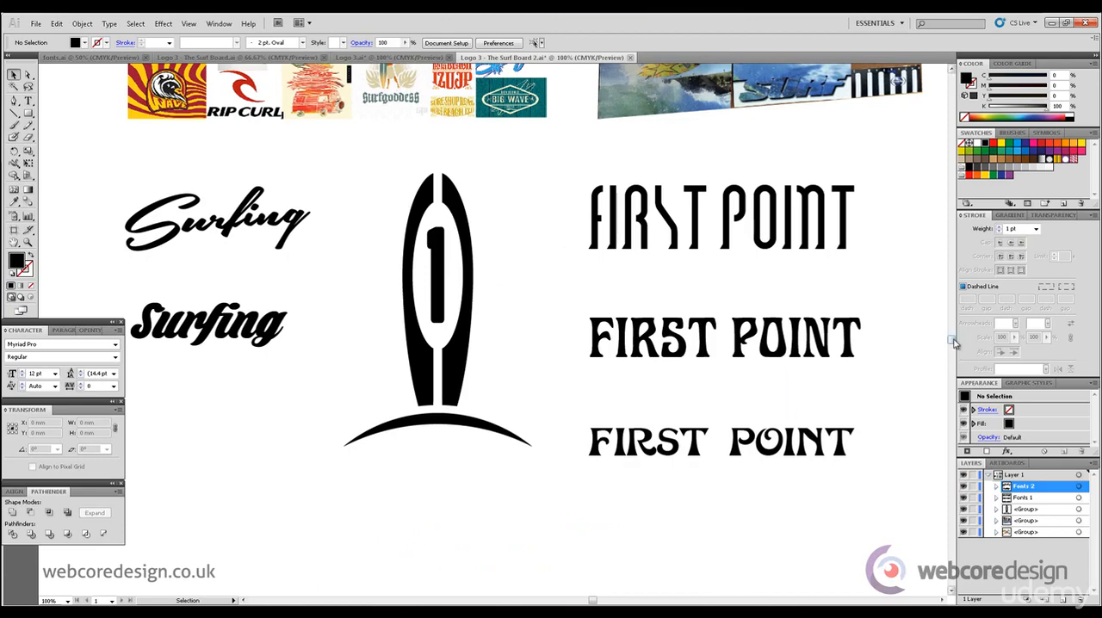
drag(953, 342, 953, 351)
drag(861, 377, 716, 451)
drag(954, 372, 954, 370)
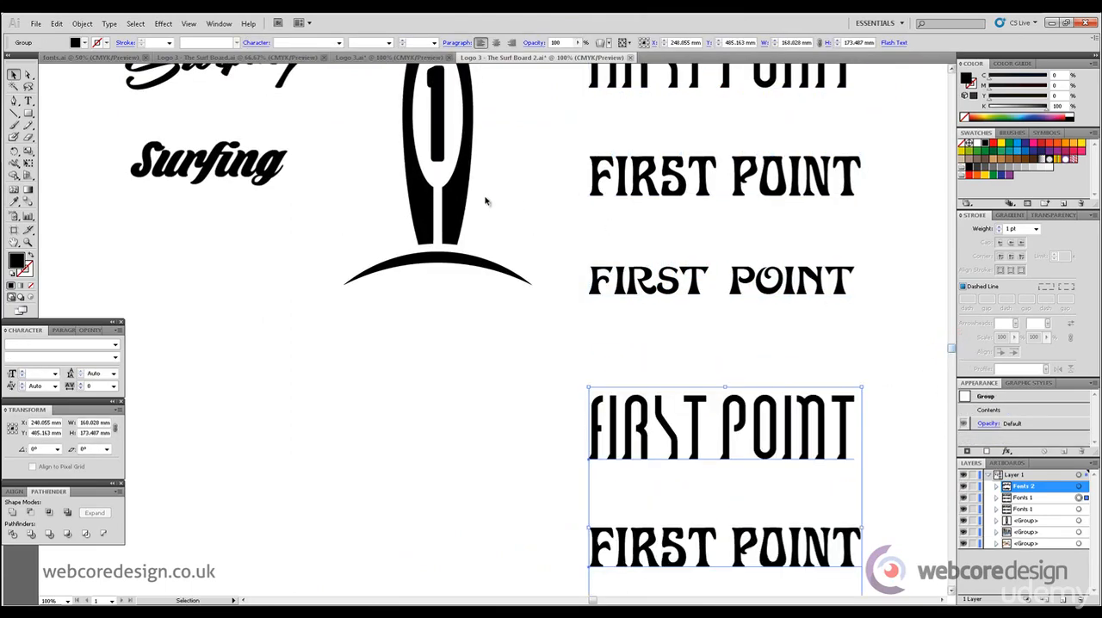
- Place a copy of the surfboard logo in the empty space below the original and scale it to about 58 × 85 mm
drag(460, 211, 465, 536)
drag(951, 351, 951, 364)
drag(531, 75, 438, 238)
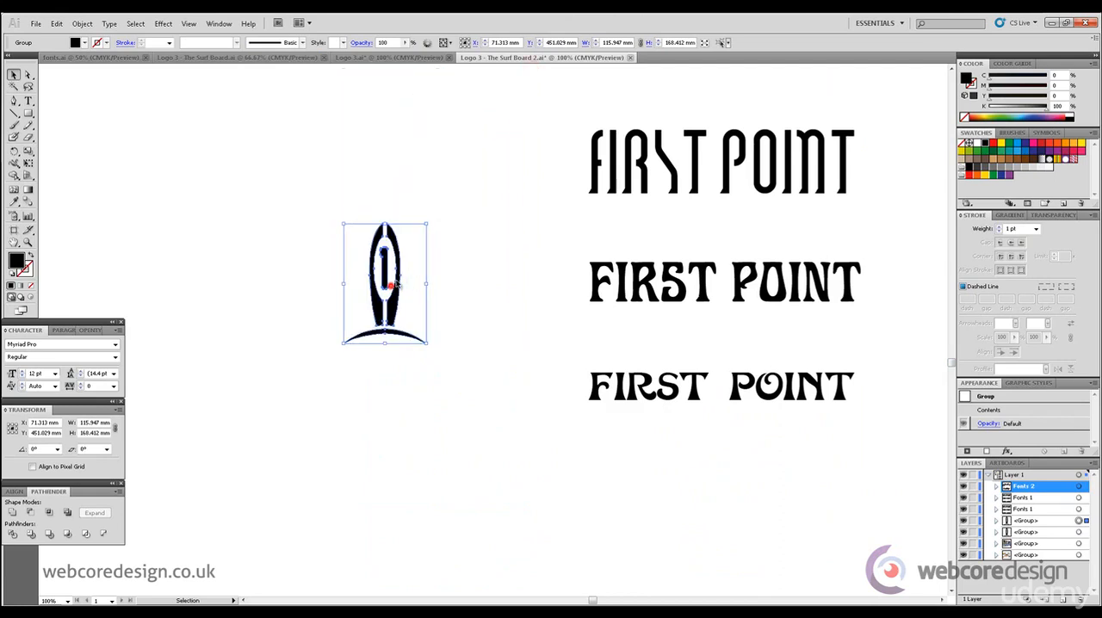
mouse_move(392, 284)
mouse_down()
mouse_move(537, 172)
mouse_move(399, 300)
mouse_up()
mouse_move(342, 223)
mouse_down()
mouse_move(322, 209)
mouse_move(331, 207)
mouse_up()
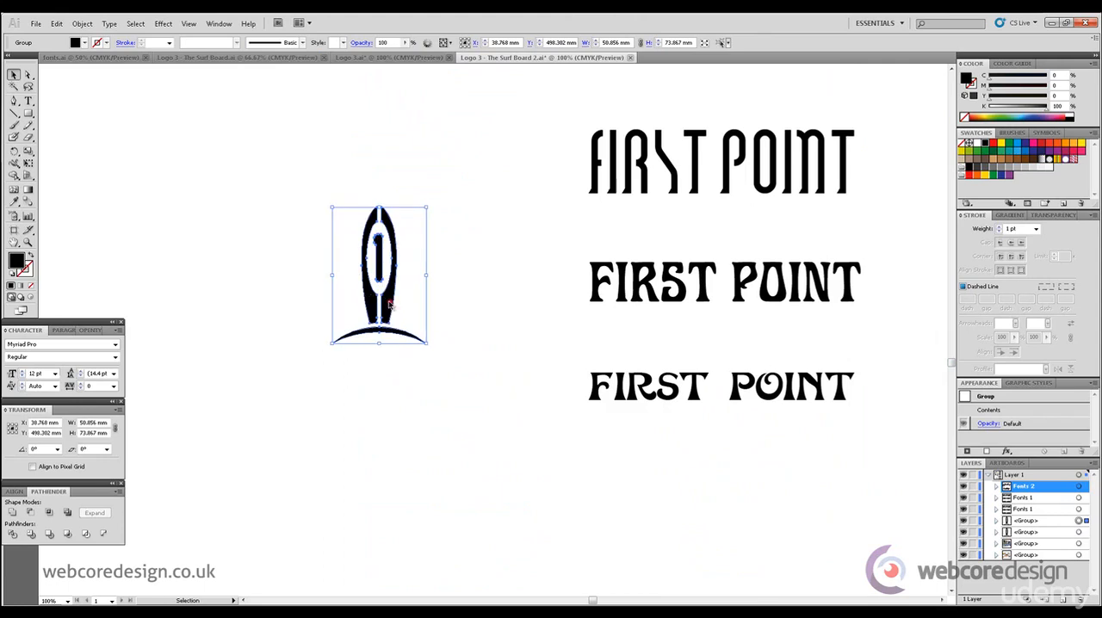
- Fit the small surfboard beside the first copied wordmark at about 48 × 70 mm and duplicate it beside the other two
drag(389, 305, 564, 182)
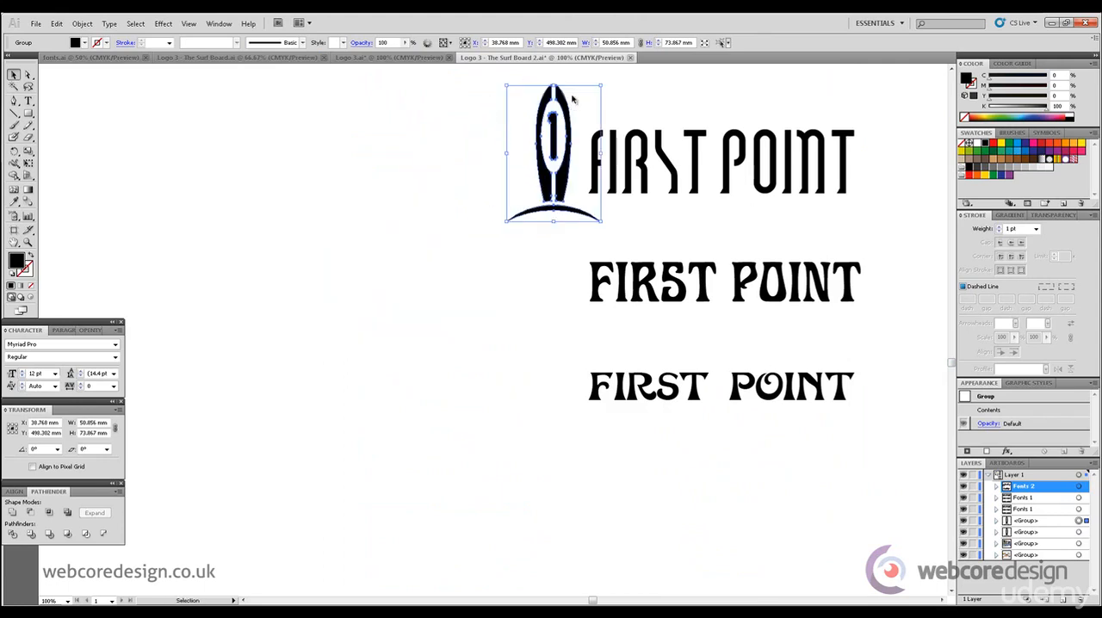
drag(600, 86, 587, 109)
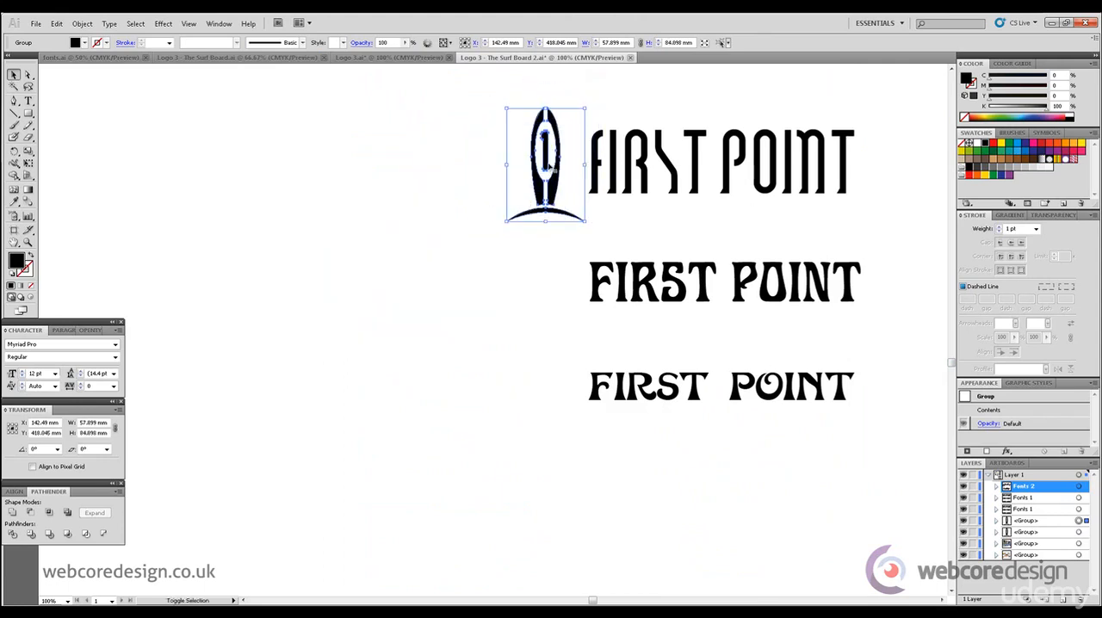
drag(554, 189, 574, 428)
click(426, 419)
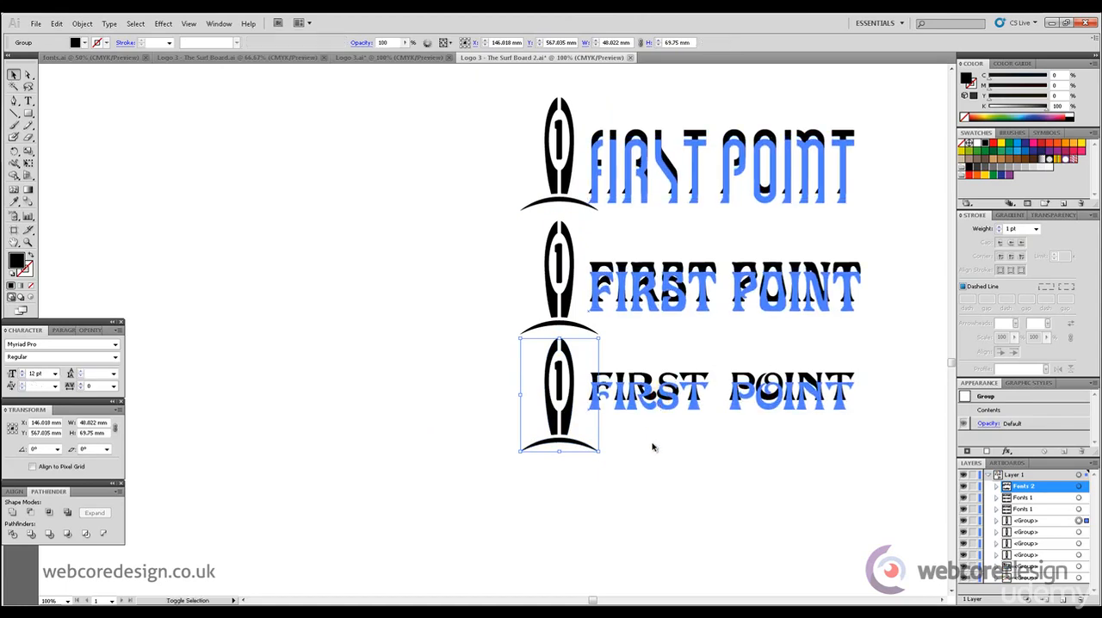
- Ungroup the three copied FIRST POINT wordmarks and move the lowest one down slightly to sit beside its surfboard
drag(652, 447, 652, 447)
key(ctrl+z)
click(79, 24)
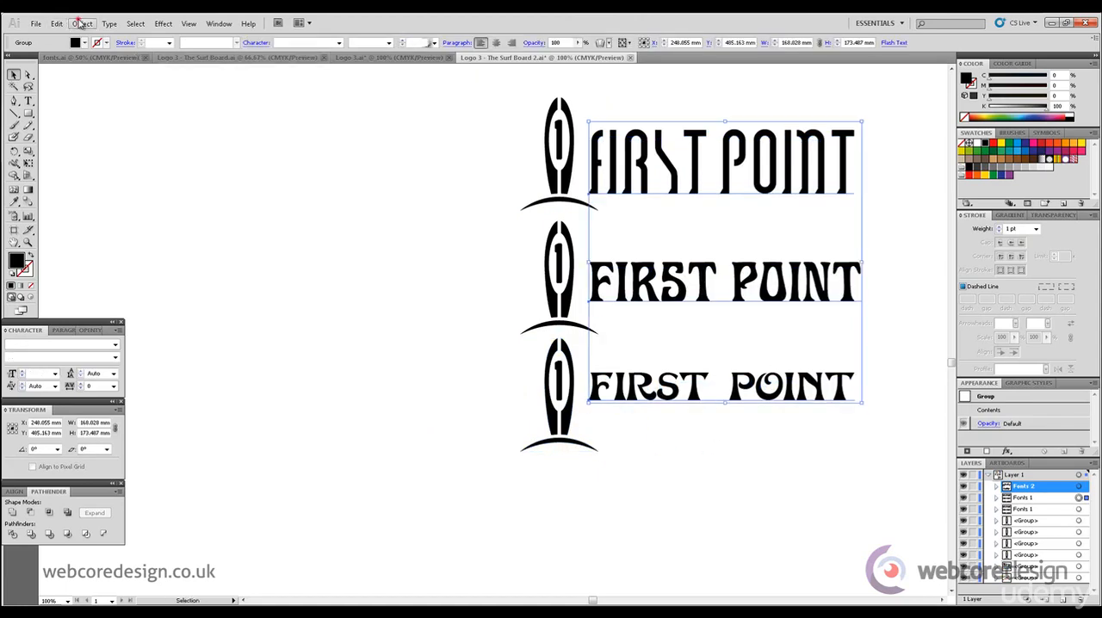
click(112, 76)
click(278, 182)
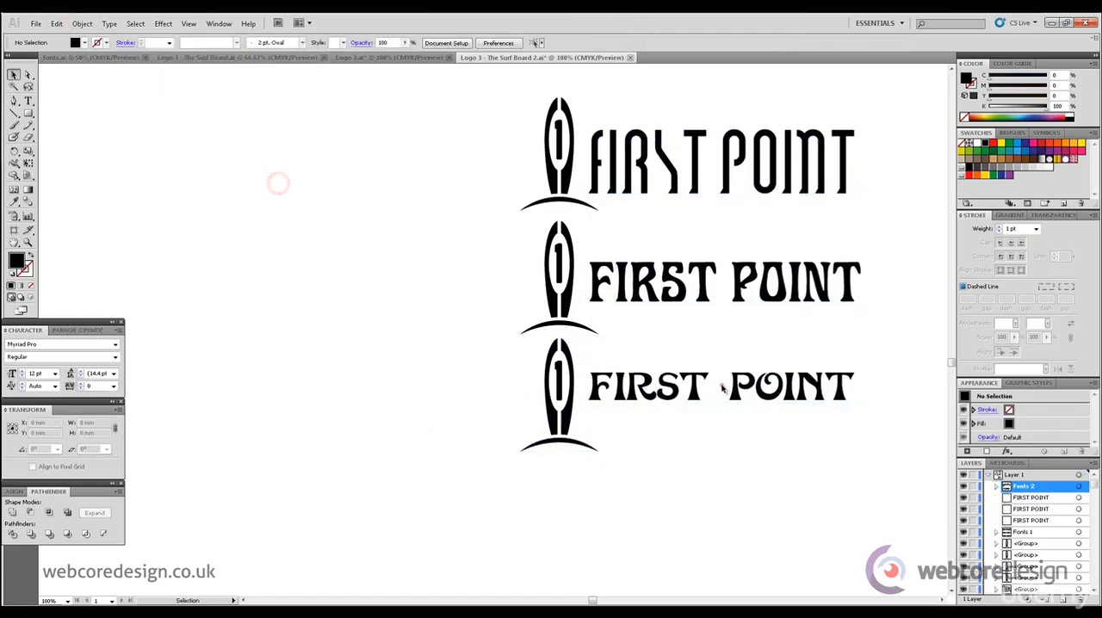
drag(722, 390, 722, 399)
click(765, 482)
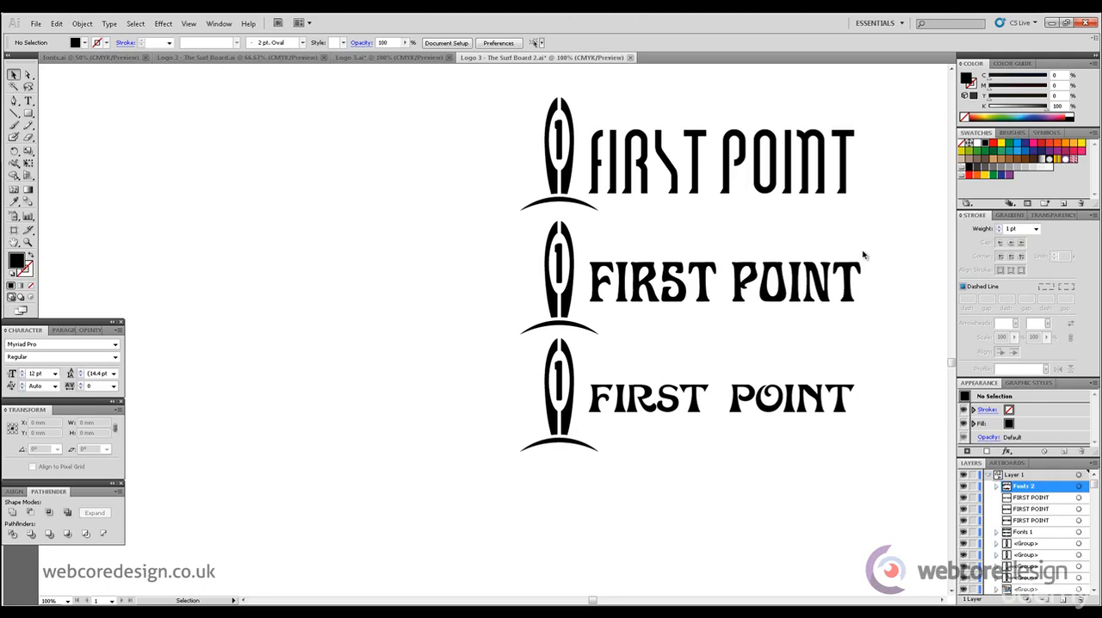
- Delete the bottom and top logo variants and move the remaining middle one into the empty space
click(801, 399)
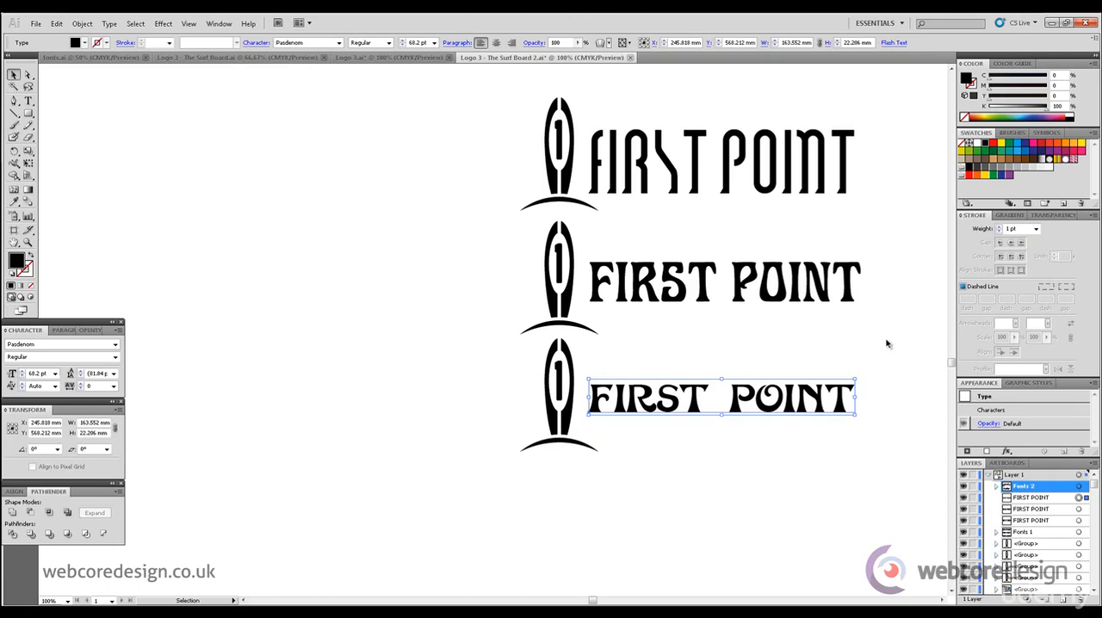
drag(900, 449, 517, 357)
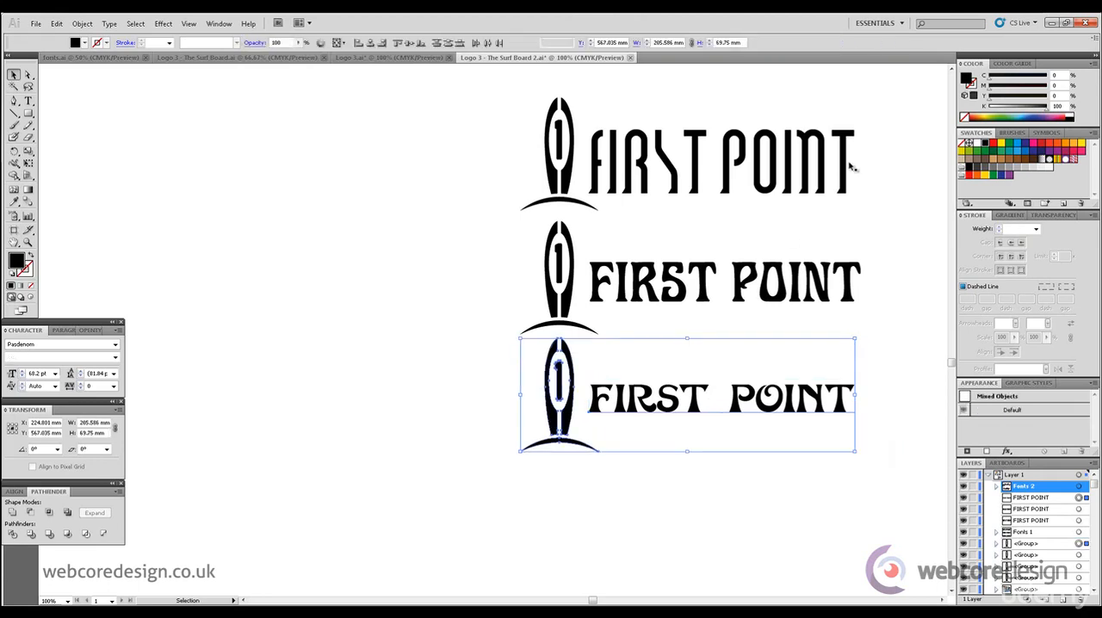
key(Delete)
drag(894, 172, 465, 117)
key(Delete)
drag(428, 211, 597, 255)
click(732, 322)
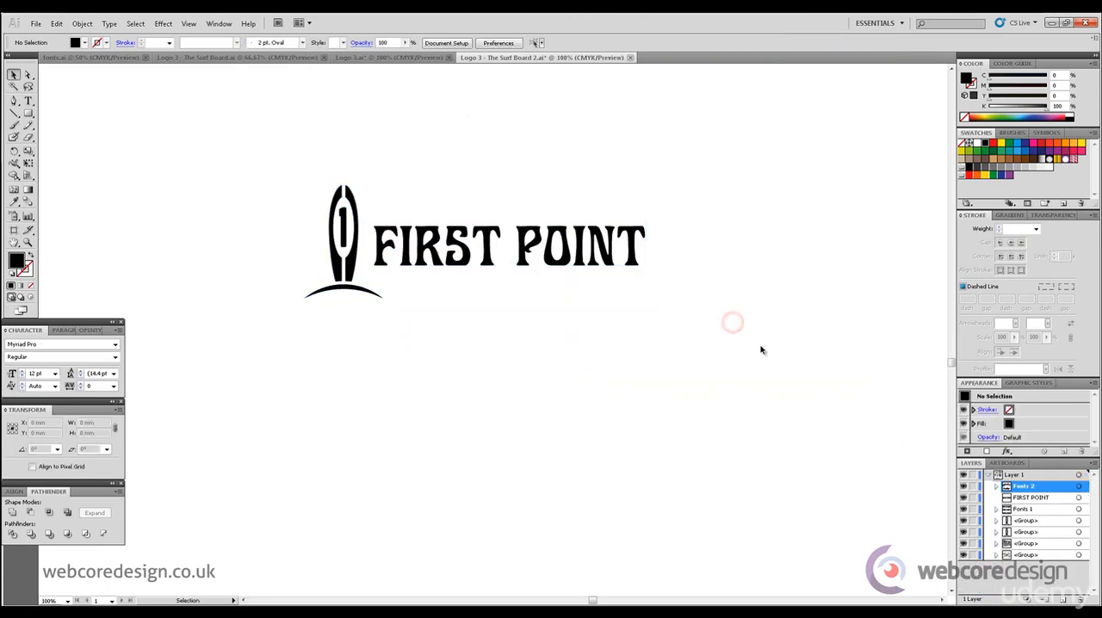
- Move the surfboard and FIRST POINT logo up and place a duplicate of it directly below
drag(771, 360, 348, 191)
drag(488, 256, 506, 194)
alt+shift+drag(506, 194, 497, 478)
click(739, 367)
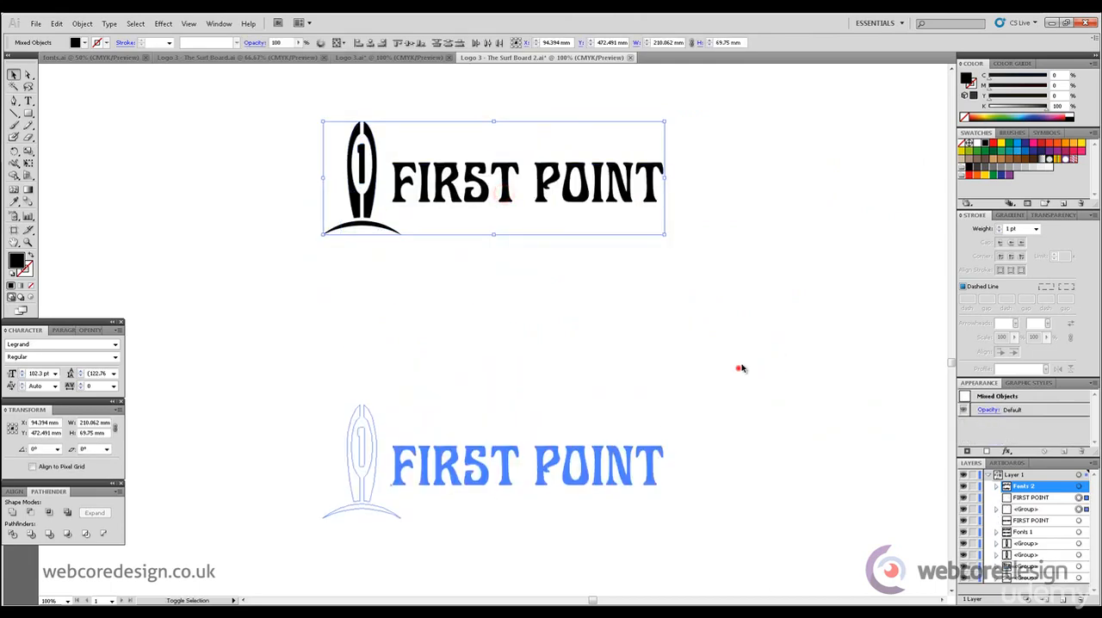
- Move the duplicate's FIRST POINT text clear of its surfboard and convert it to outlines
drag(603, 462, 653, 361)
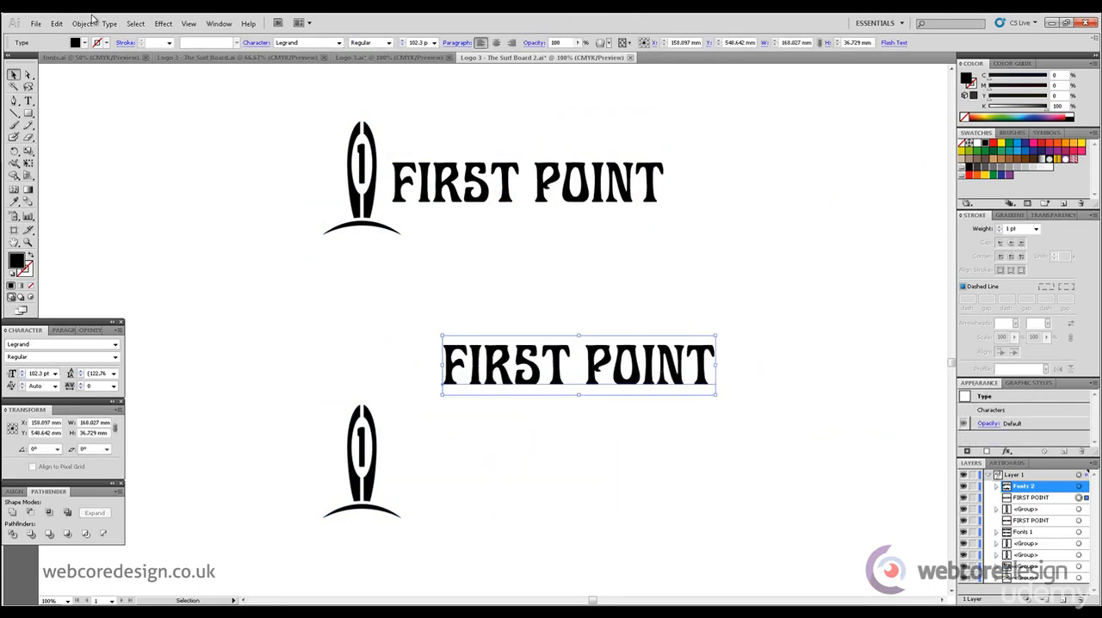
click(110, 23)
click(165, 150)
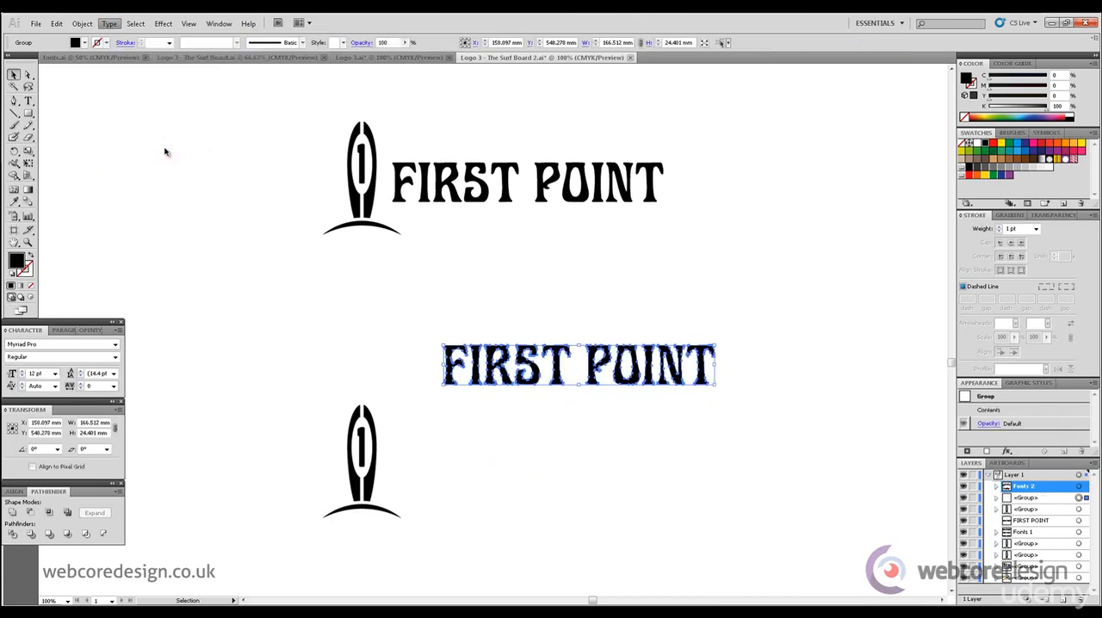
click(767, 343)
drag(796, 431, 608, 358)
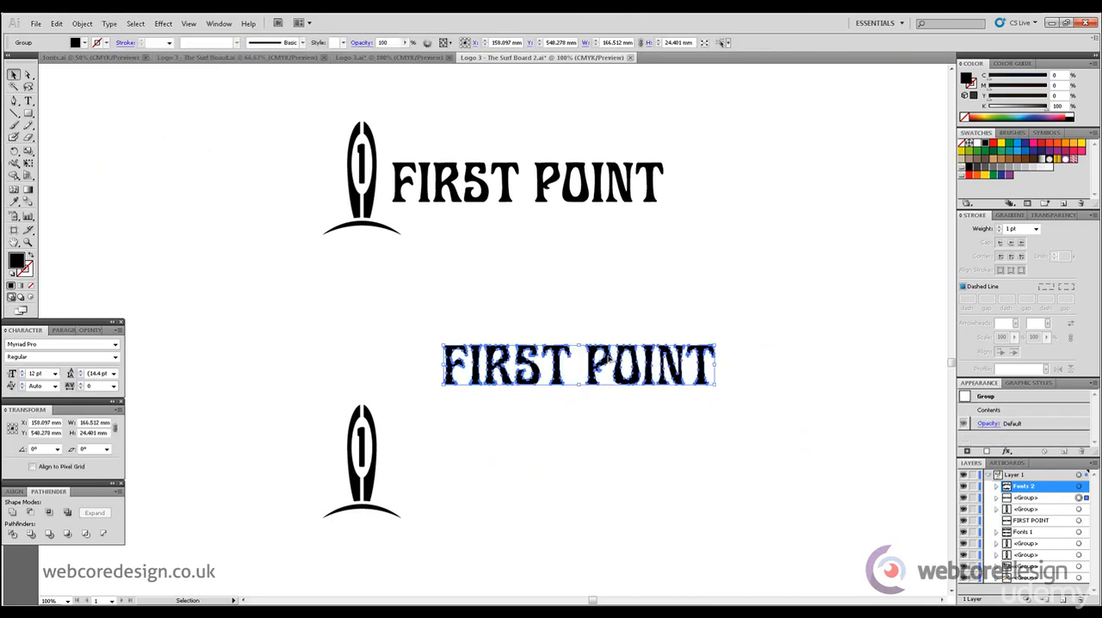
- Ungroup the outlined letters and stack the word POINT directly beneath FIRST
click(82, 23)
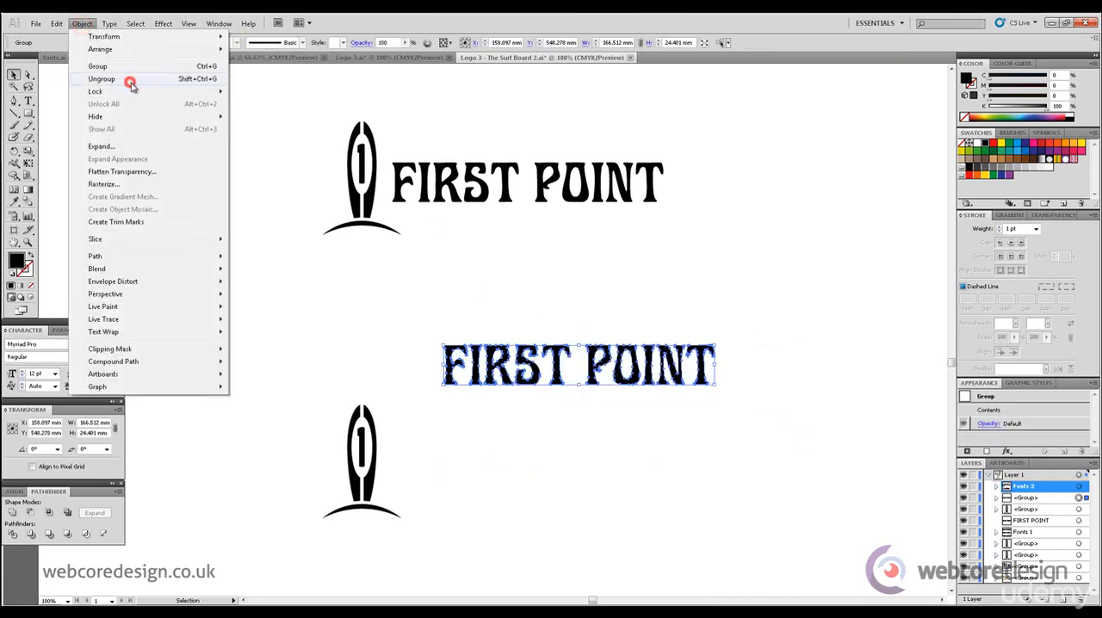
click(131, 83)
click(714, 290)
drag(578, 313, 763, 414)
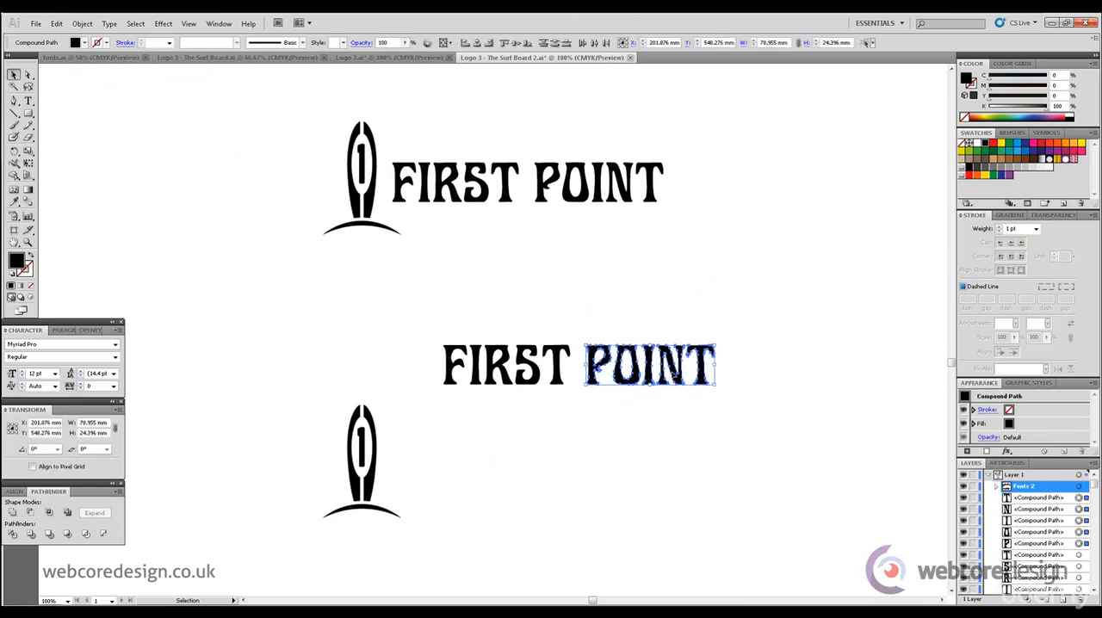
drag(675, 375, 524, 422)
drag(529, 419, 530, 422)
click(645, 365)
- Nudge the S and T of the stacked word FIRST left to tighten their spacing
drag(601, 361, 526, 344)
key(Left)
key(Left)
key(Left)
key(Left)
key(Left)
key(Left)
click(612, 335)
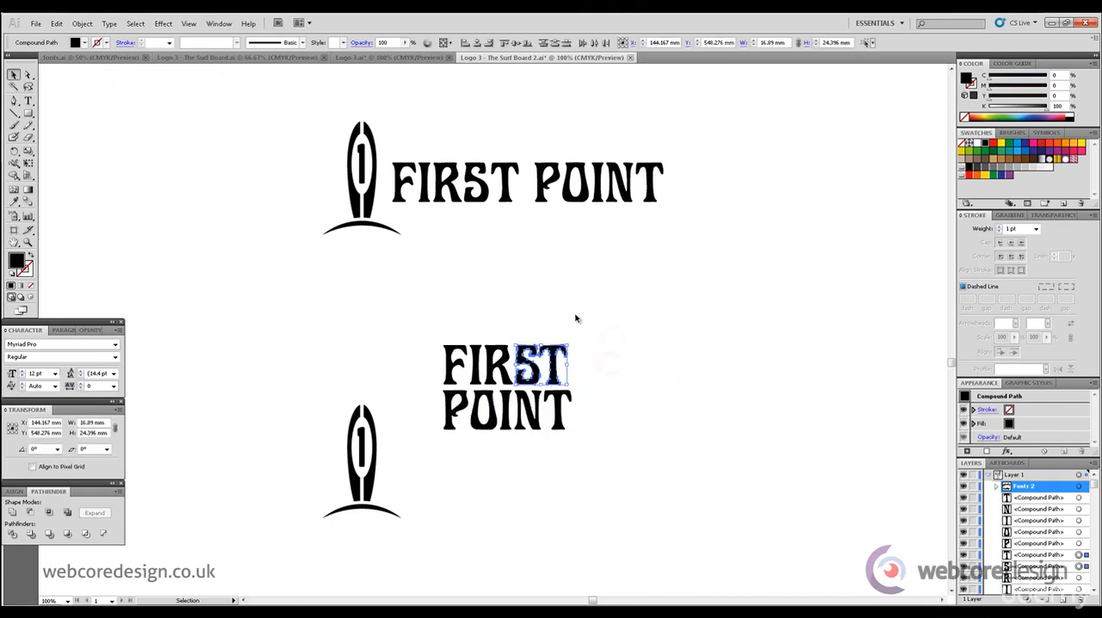
key(Left)
key(Left)
key(Left)
click(577, 314)
- Close the gaps after the F and I in FIRST by shifting the letters that follow them left
click(640, 354)
drag(625, 379, 507, 352)
key(Left)
key(Left)
click(560, 311)
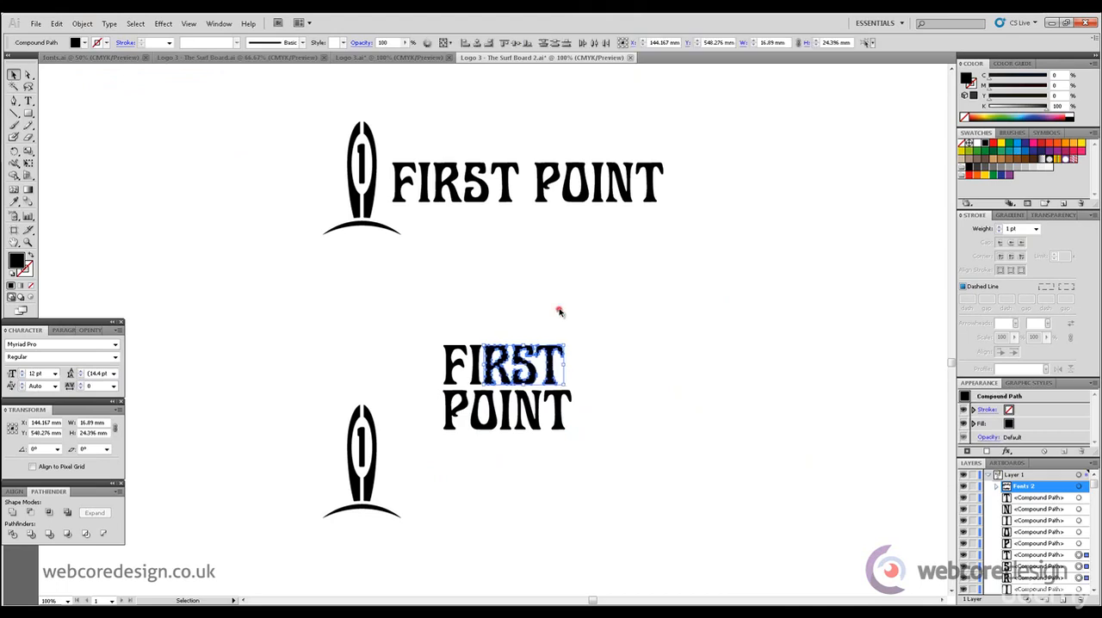
drag(633, 362, 474, 341)
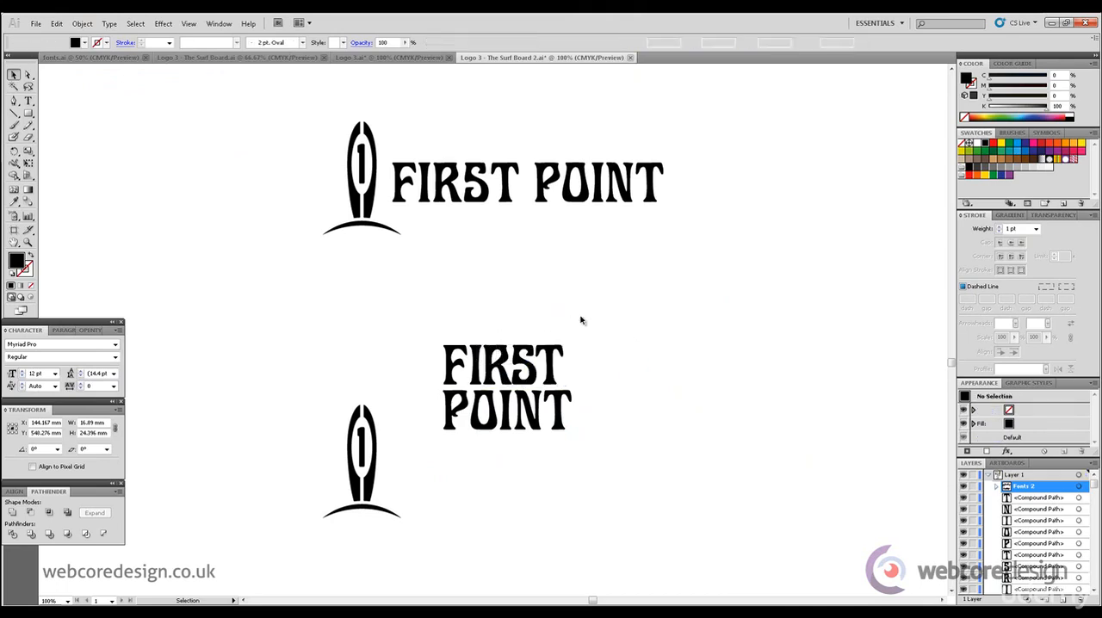
click(627, 320)
- Tighten the gaps after the P and O in POINT by nudging OINT and INT left
drag(617, 430, 474, 395)
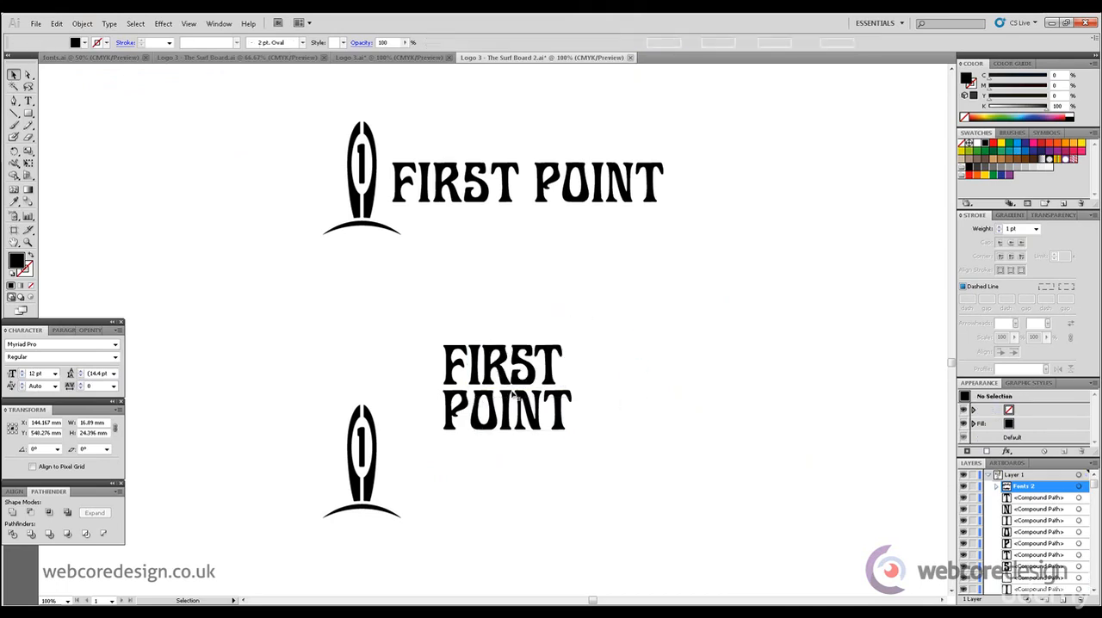
key(Left)
key(Left)
click(620, 393)
click(650, 433)
drag(640, 436, 502, 394)
key(Left)
key(Left)
click(614, 402)
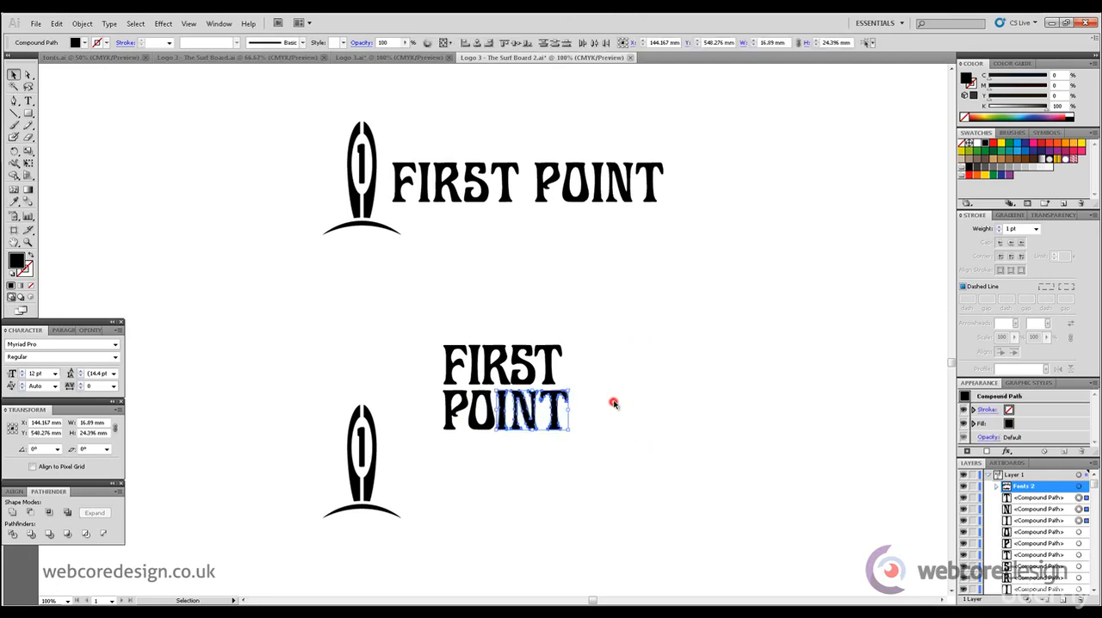
- Tighten the remaining gaps in POINT by nudging its last letters, including the final T, left
drag(590, 438, 515, 405)
key(Left)
key(Left)
click(614, 385)
click(618, 397)
drag(600, 437, 550, 393)
key(Left)
key(Left)
click(606, 378)
- Nudge the letters OINT slightly closer to the P to bring POINT nearer the width of FIRST
click(635, 426)
drag(616, 438, 485, 406)
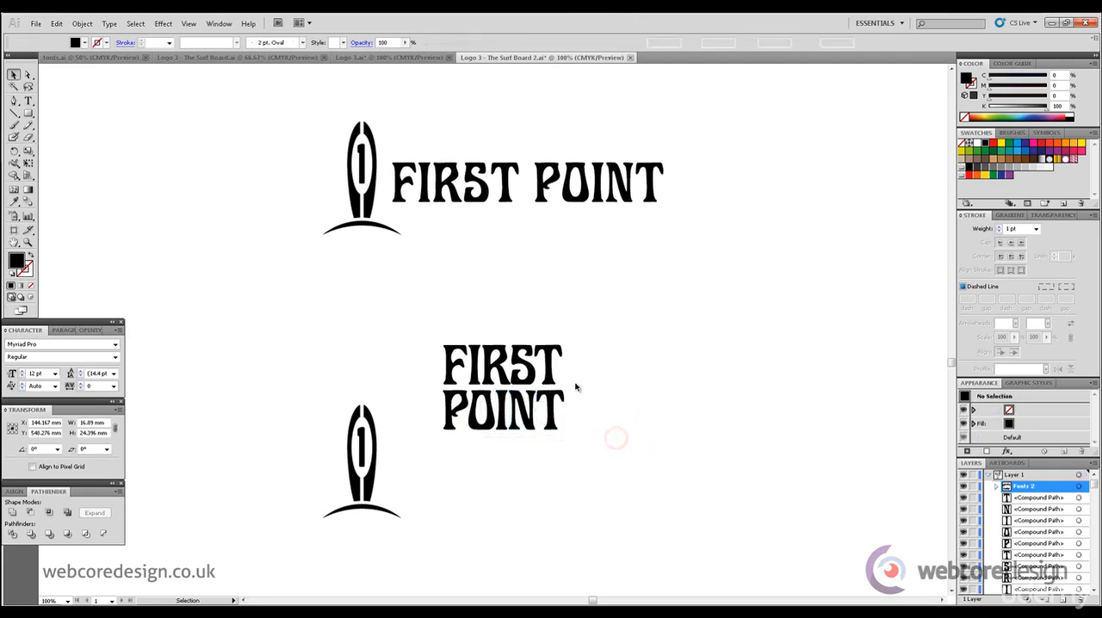
key(Left)
click(626, 379)
click(631, 388)
drag(612, 429, 482, 400)
key(Left)
click(640, 376)
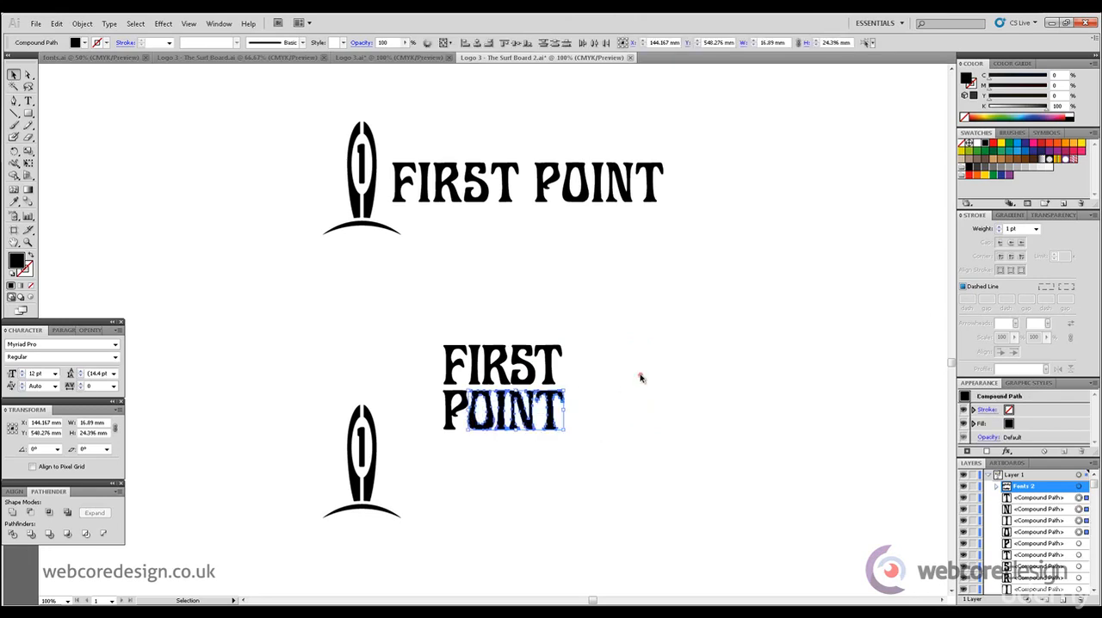
- Move the word FIRST down slightly to reduce the line gap above POINT
drag(612, 373, 434, 350)
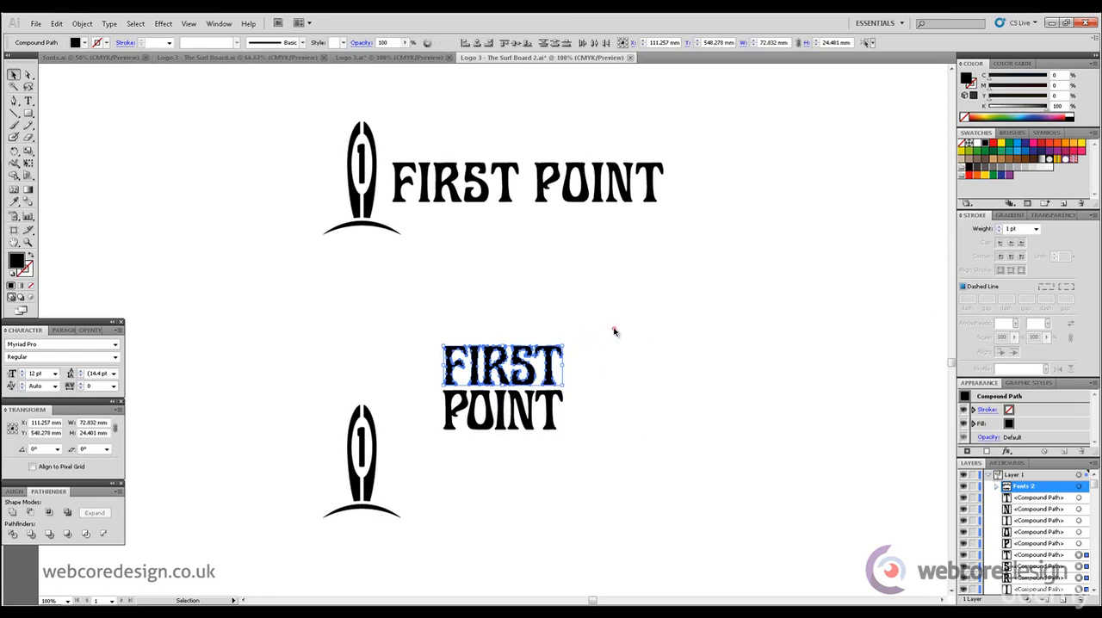
click(614, 331)
drag(625, 360, 429, 348)
- Group all letters of the stacked FIRST POINT text and place the group beside the lower surfboard
drag(681, 445, 413, 388)
shift+click(446, 368)
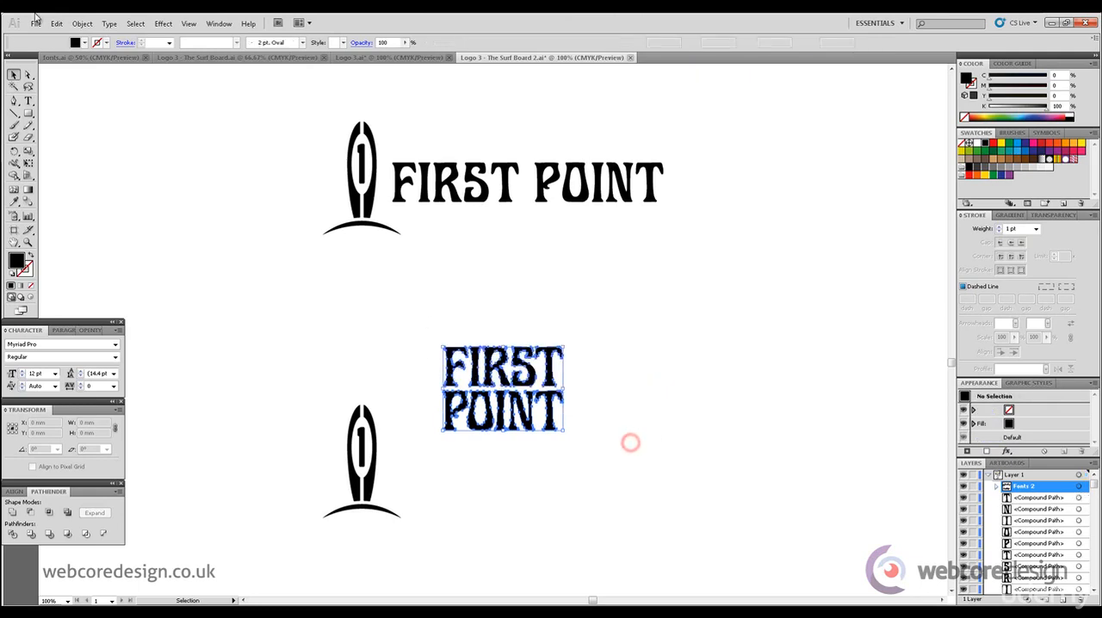
click(83, 24)
click(112, 64)
drag(453, 367, 394, 432)
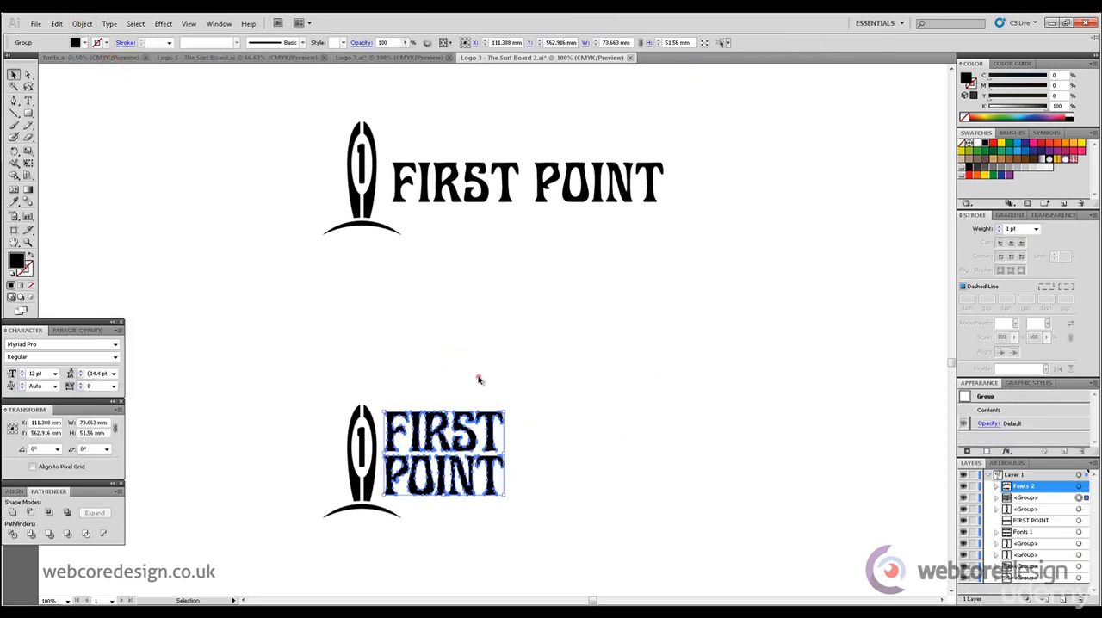
- Check the completed client questionnaire for the preferred logo and font styles, leaving the stacked logo deselected
click(477, 376)
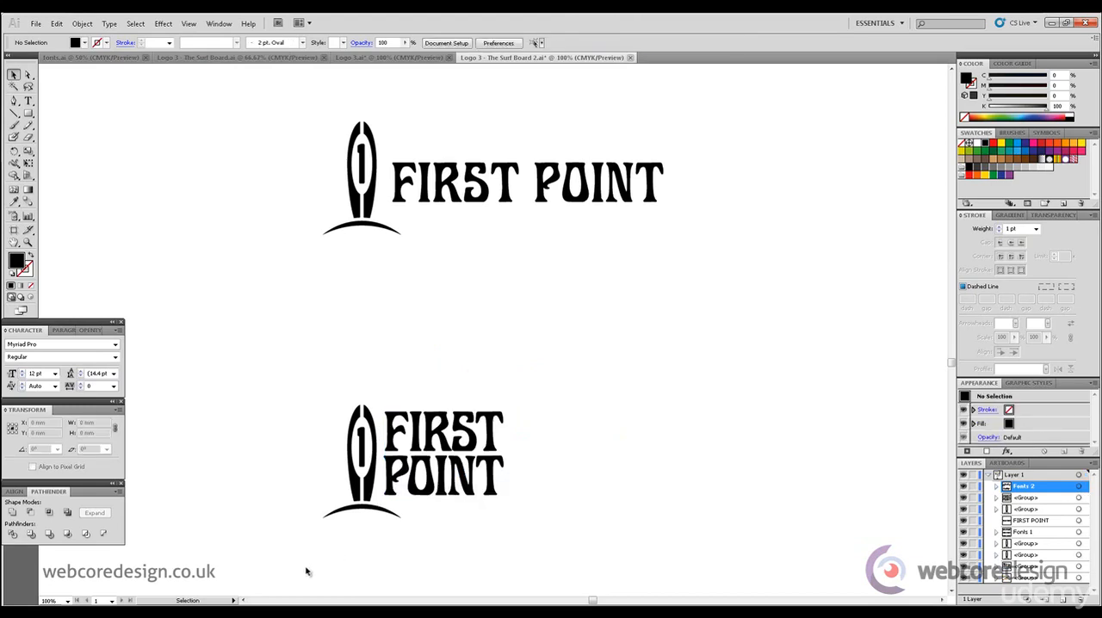
key(alt+Tab)
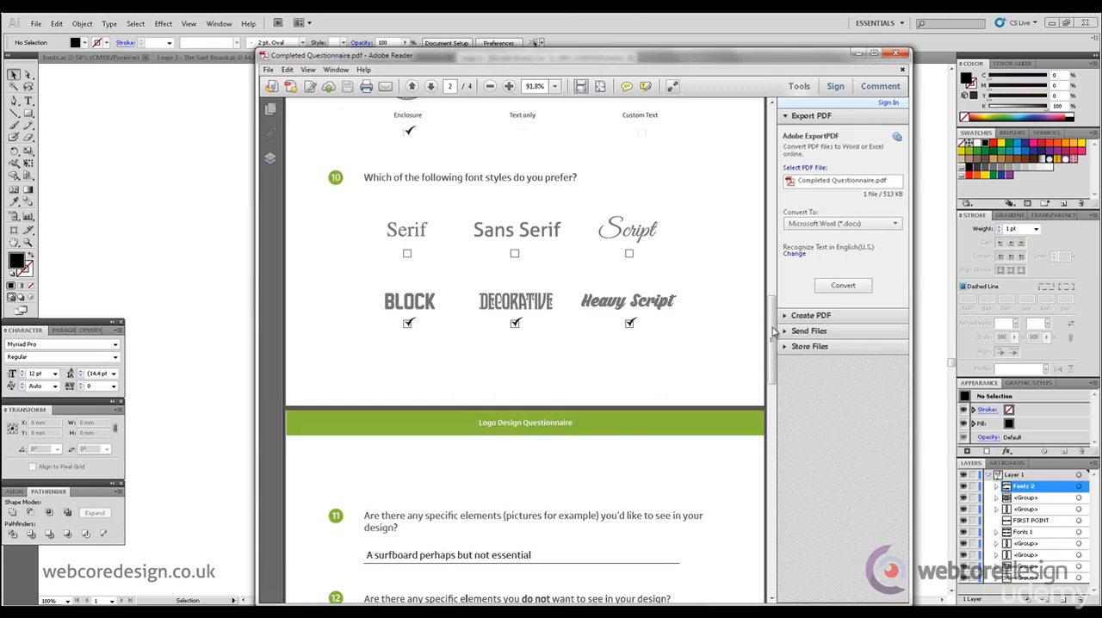
scroll(784, 317, up, 5)
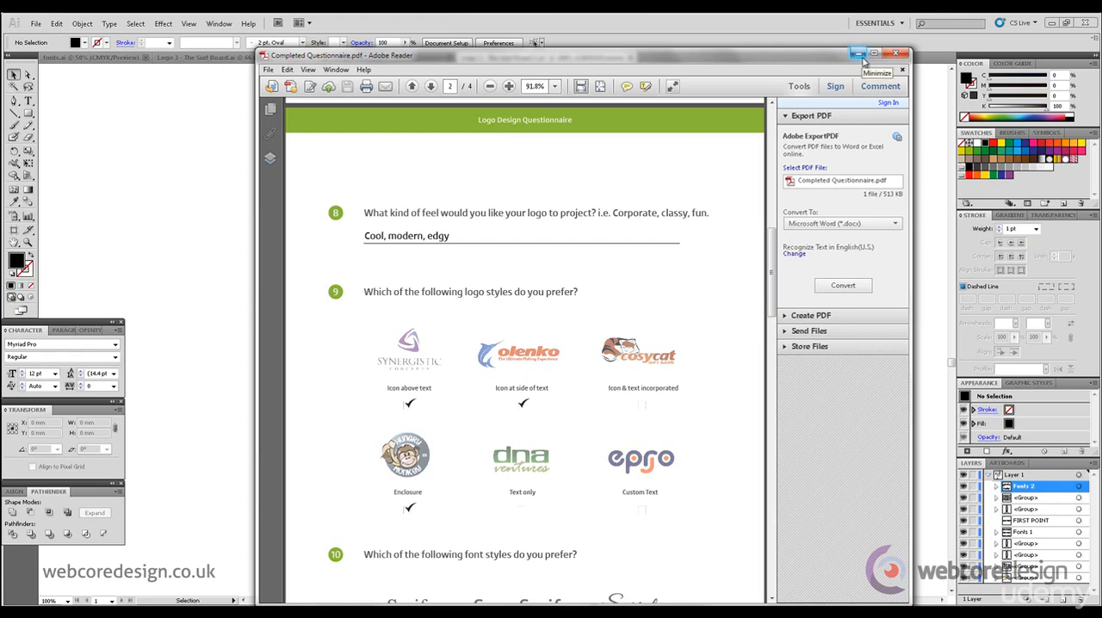
click(859, 55)
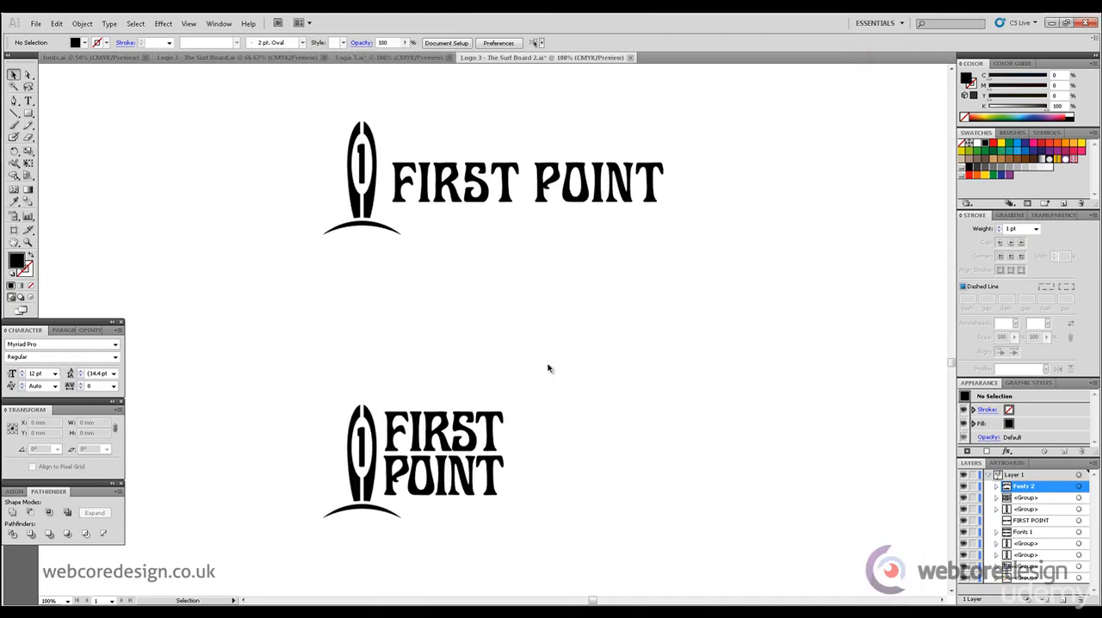
- Duplicate the stacked FIRST POINT logo and place the copy in the empty area below it
drag(552, 528, 246, 390)
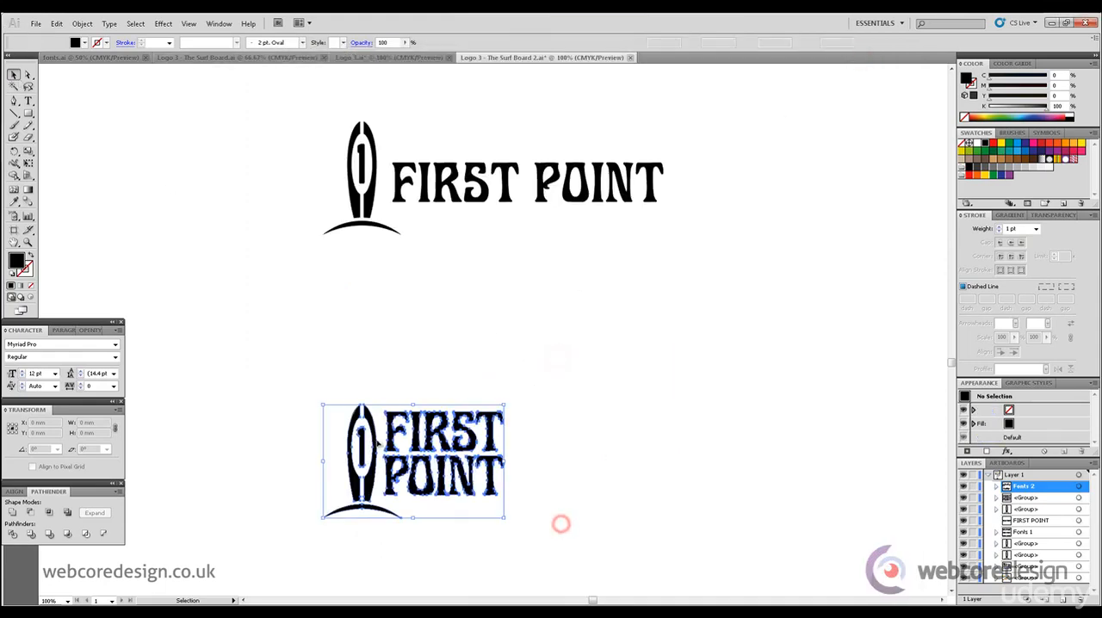
drag(371, 487, 580, 392)
drag(951, 367, 952, 374)
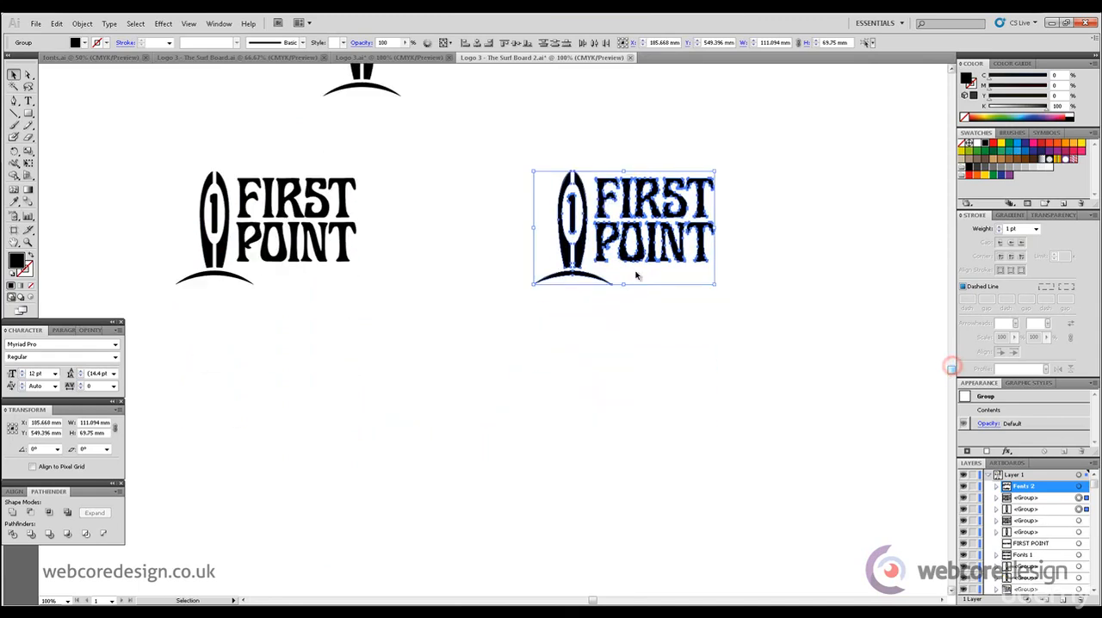
drag(581, 255, 438, 488)
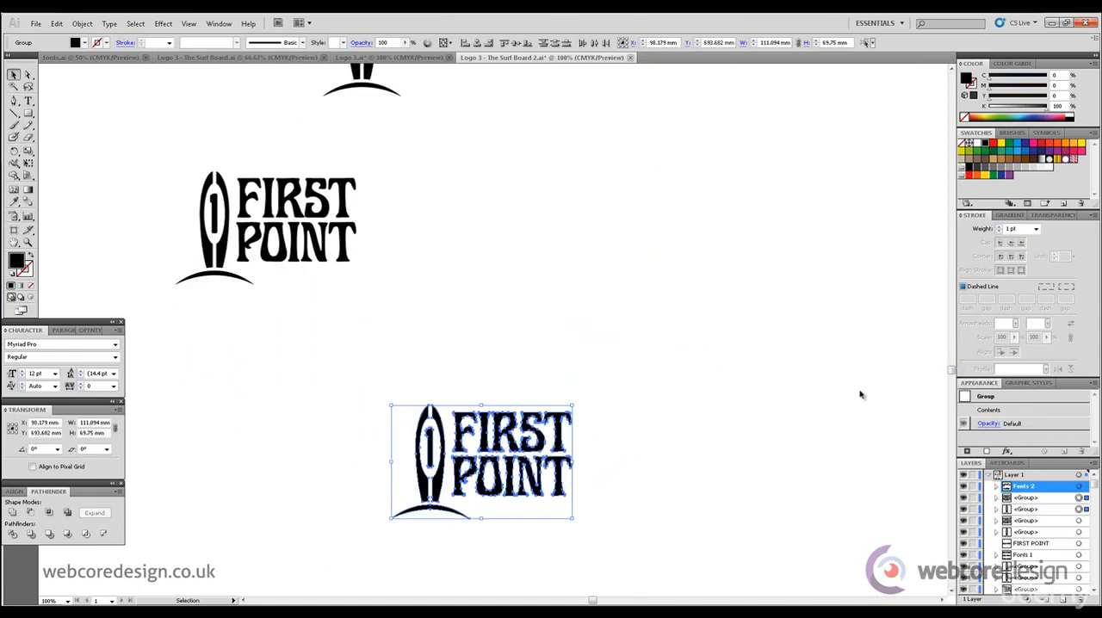
drag(951, 372, 952, 379)
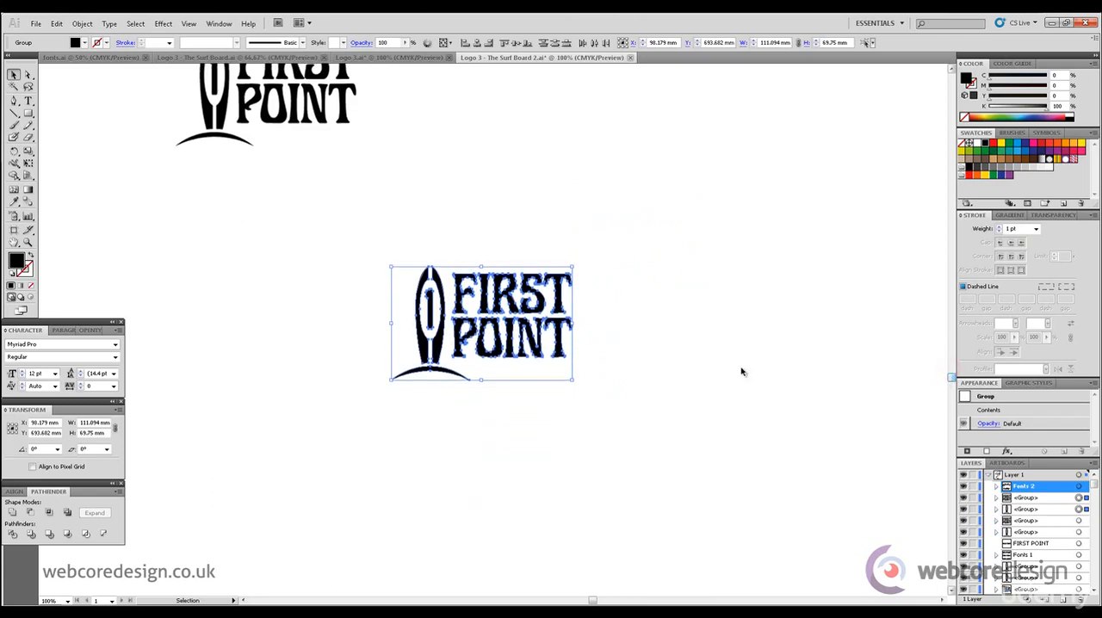
click(725, 366)
- Add the word Surfing as new text, enlarge it to about 47 pt and place it beneath POINT in the copied logo
click(28, 101)
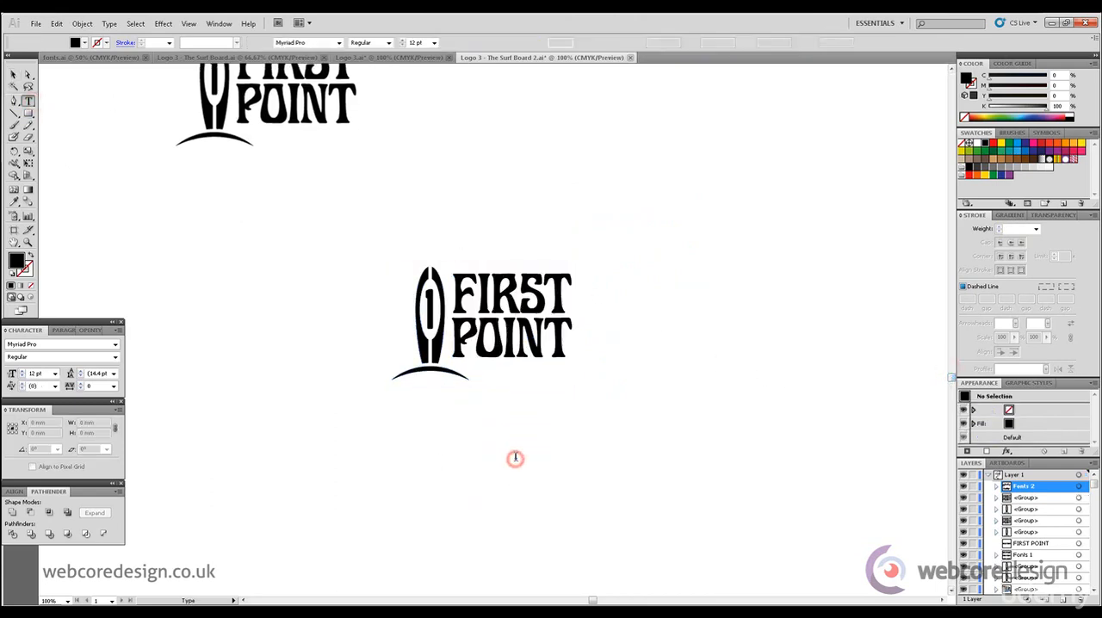
click(516, 456)
text(Su)
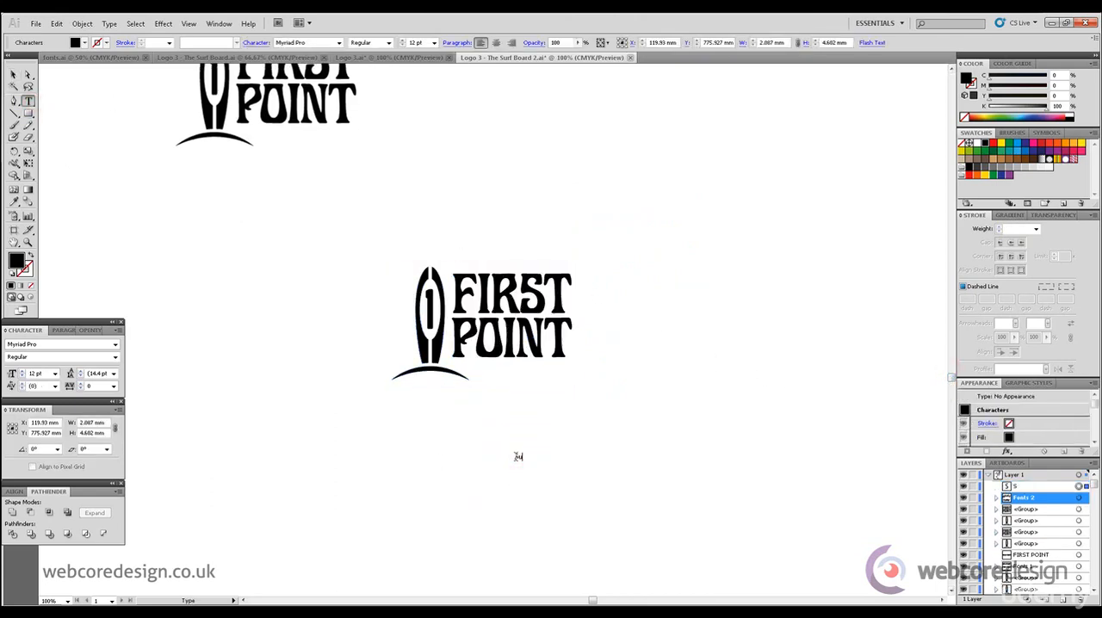
text(rfing)
key(Escape)
drag(540, 451, 523, 365)
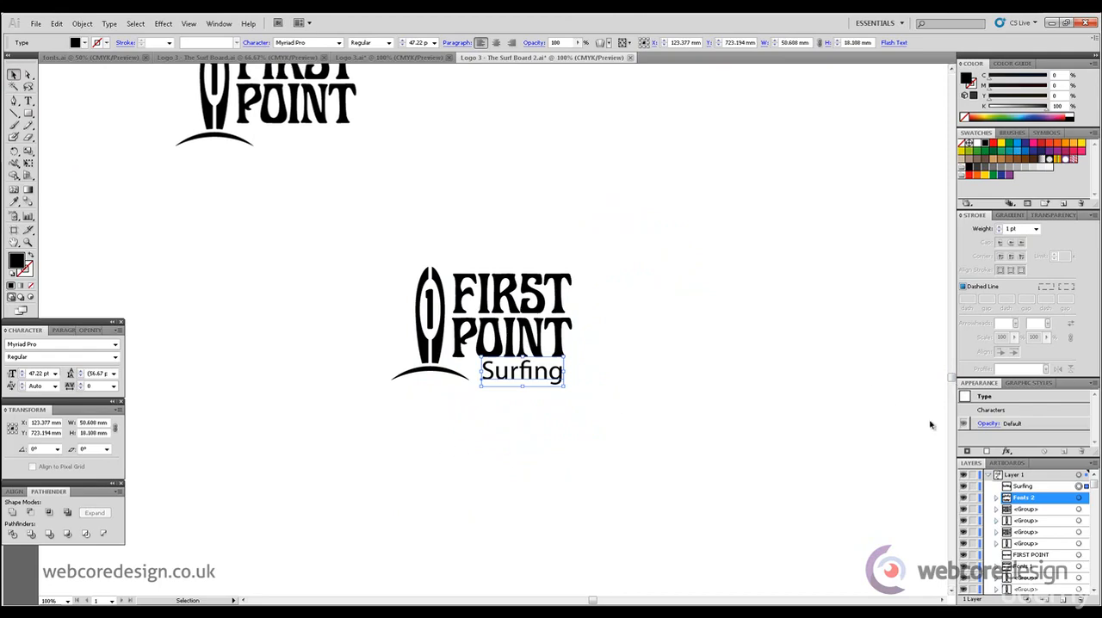
- Copy the pair of script Surfing samples beside the large surfboard and paste them beside the new logo
drag(952, 378, 961, 334)
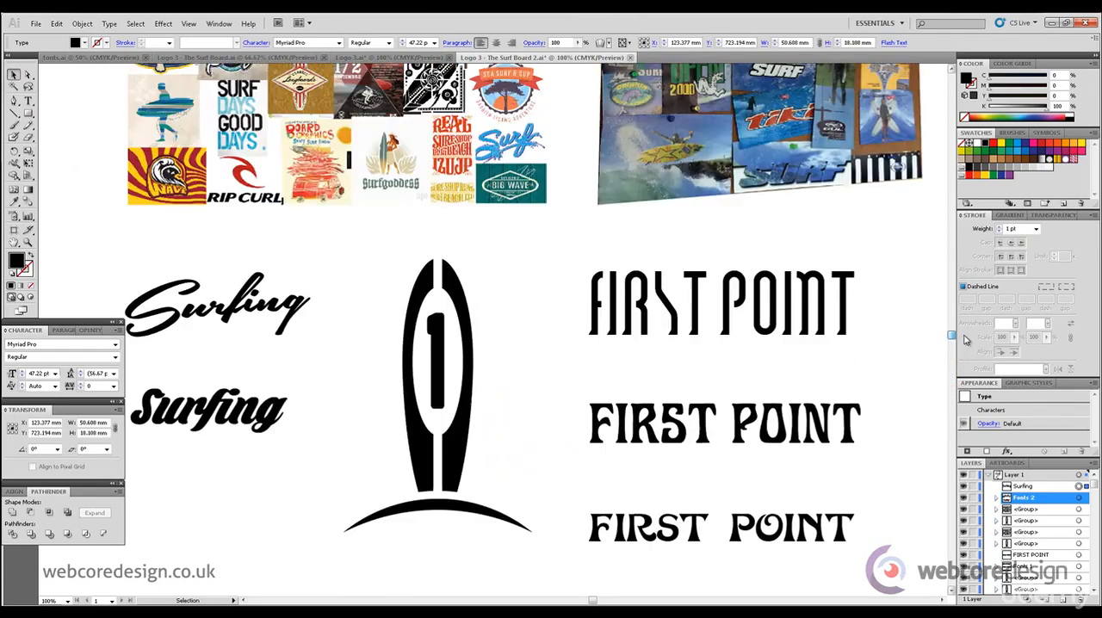
click(249, 304)
shift+click(246, 405)
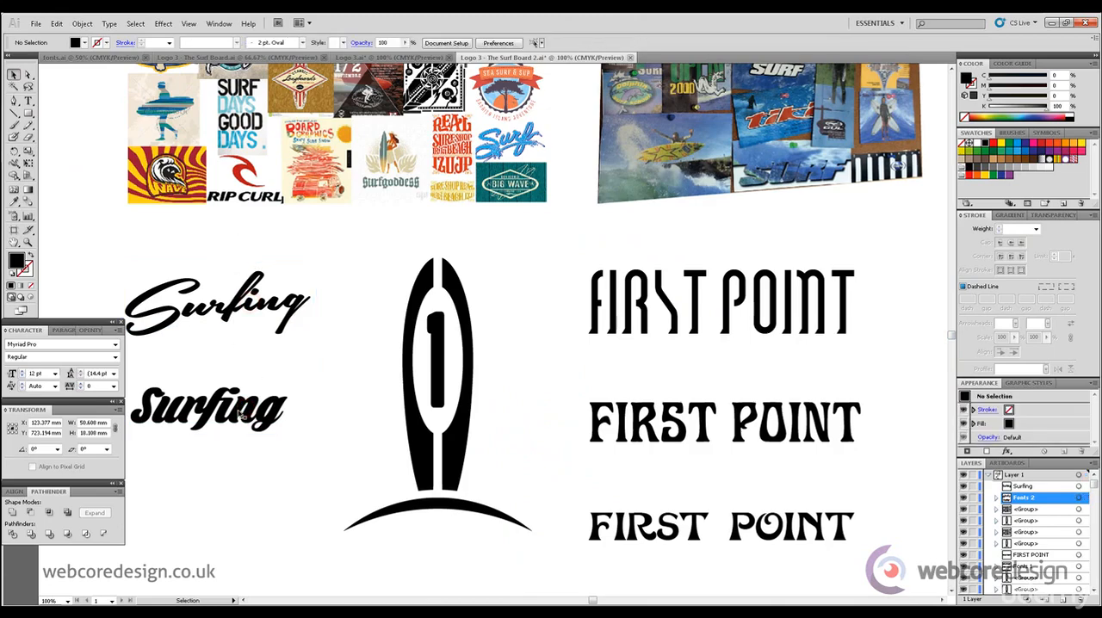
click(240, 411)
click(56, 23)
click(84, 77)
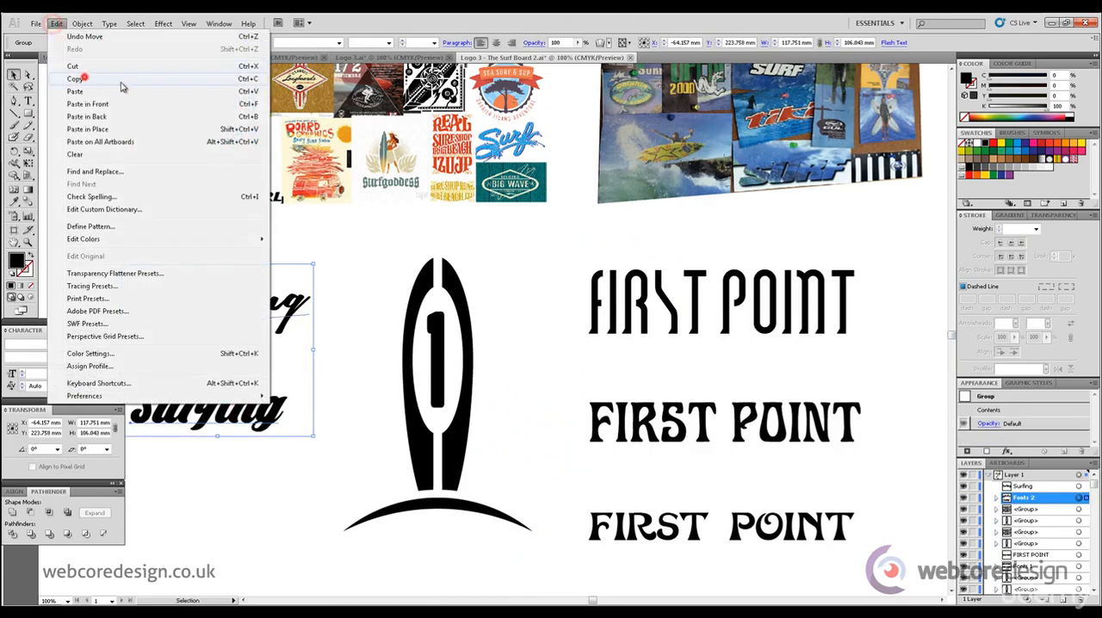
drag(950, 331, 903, 383)
key(ctrl+v)
drag(505, 290, 732, 148)
- Try the heavy Backpack Personal Use sample's style on the logo's Surfing text, shrinking it to about 43 pt beneath POINT
click(508, 363)
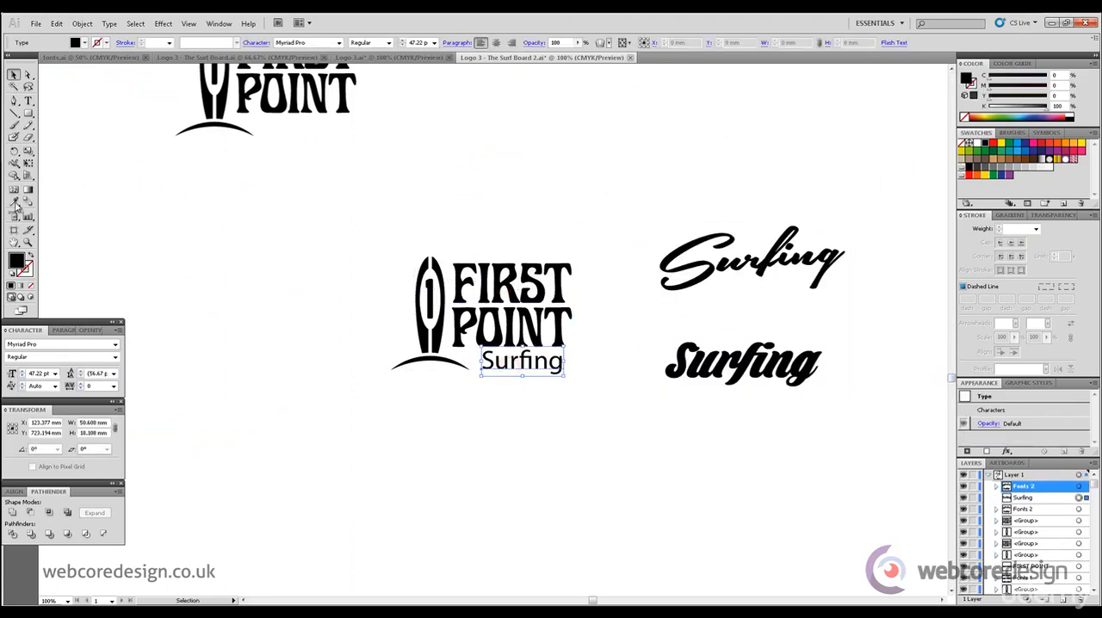
key(i)
click(715, 360)
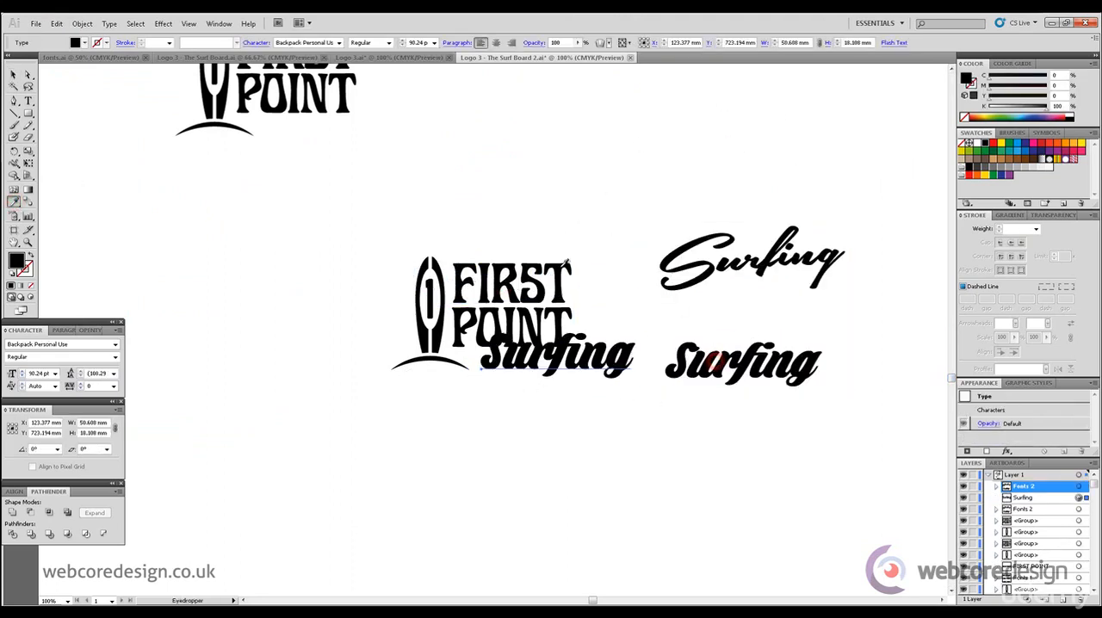
click(13, 76)
drag(636, 323, 475, 357)
click(578, 362)
click(571, 359)
click(622, 395)
click(532, 361)
click(540, 407)
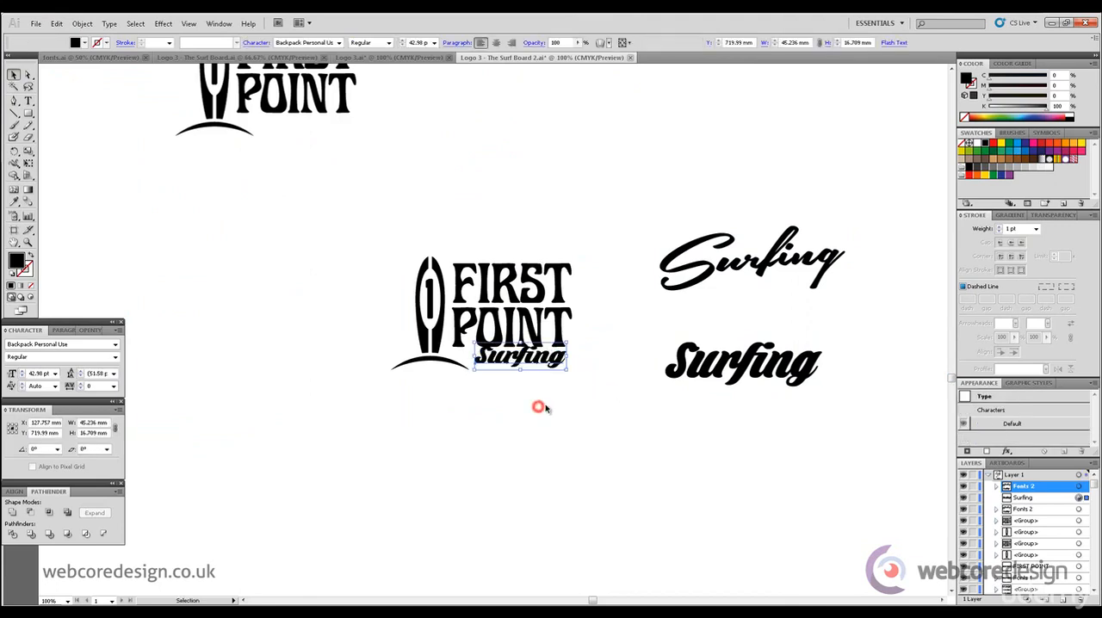
- Undo the resizing and repositioning of the heavy script Surfing text
key(ctrl+z)
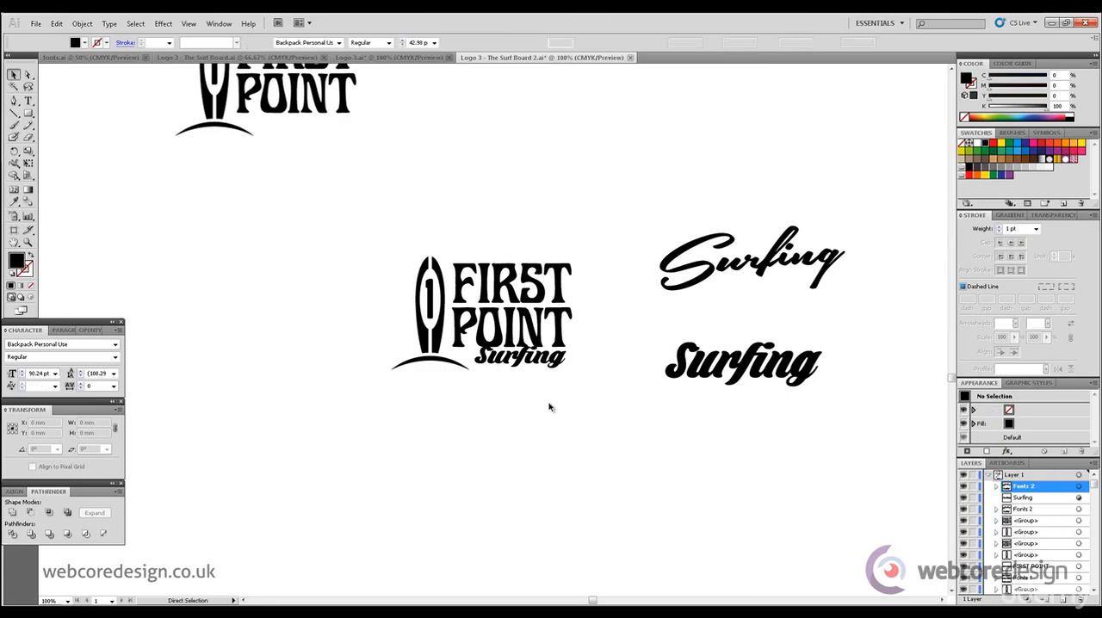
key(ctrl+shift+z)
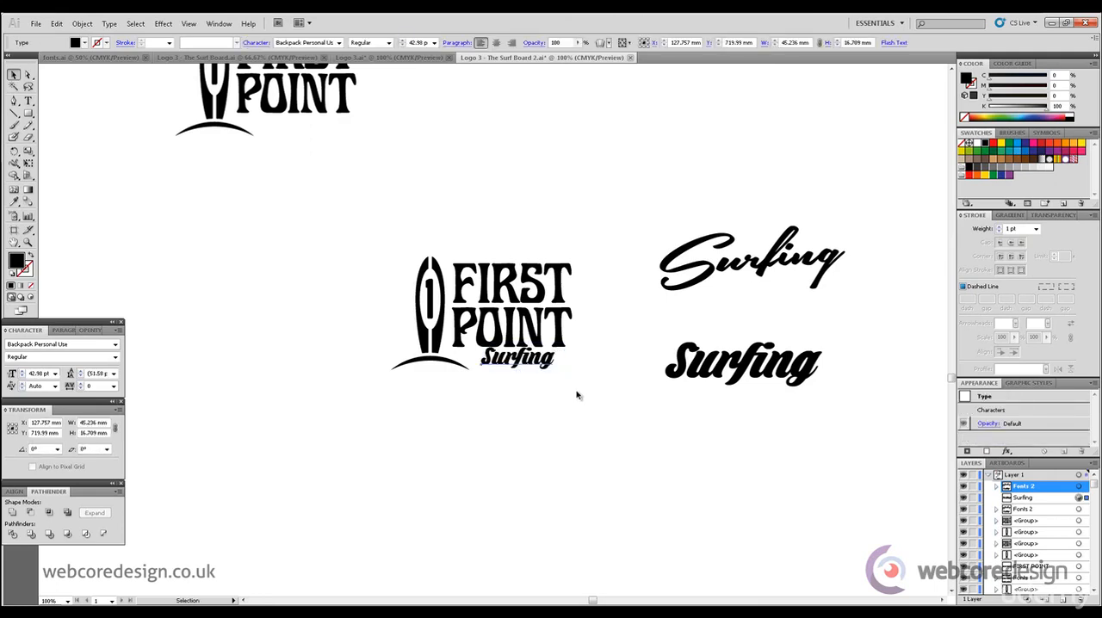
key(ctrl+shift+z)
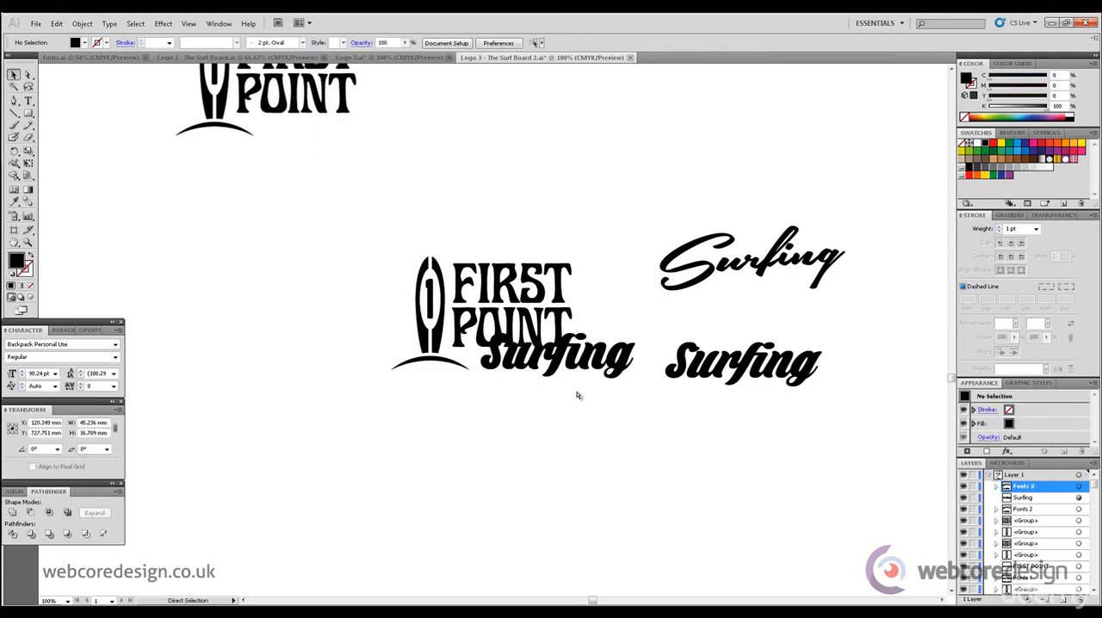
- Restyle the logo's Surfing text with the Southern Aire script sample and fit it beneath POINT at a slight tilt
click(15, 203)
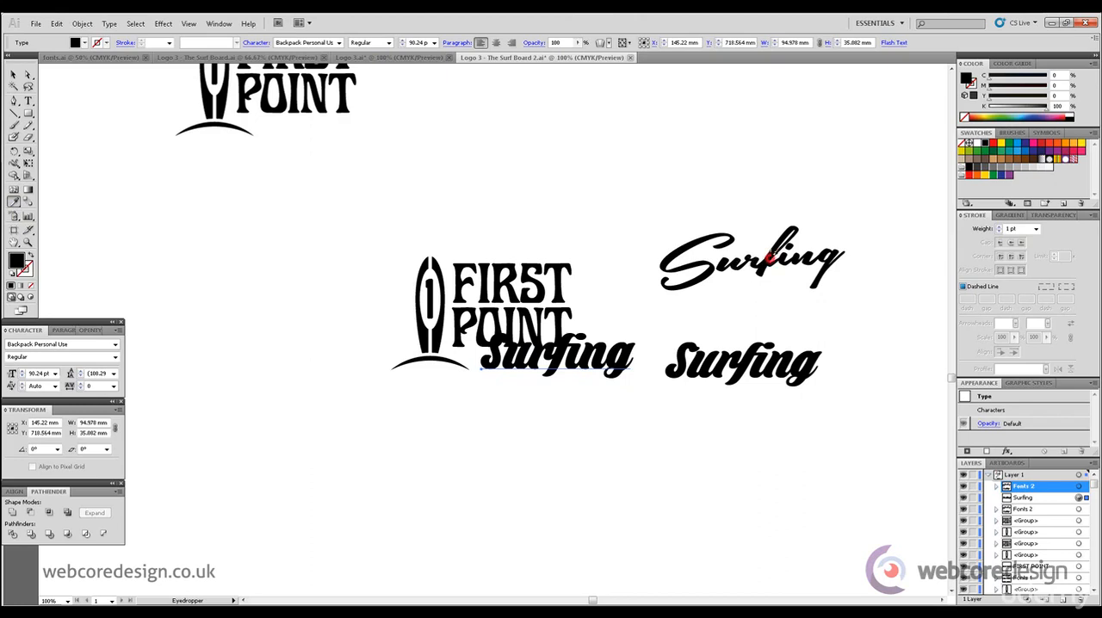
click(767, 260)
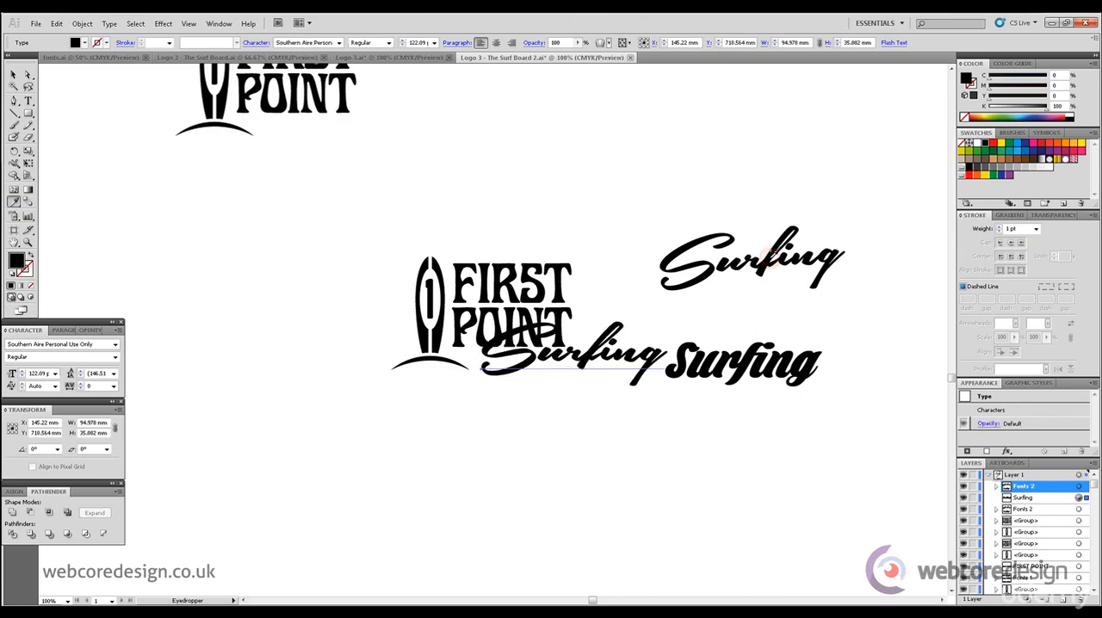
click(15, 75)
drag(667, 319, 479, 377)
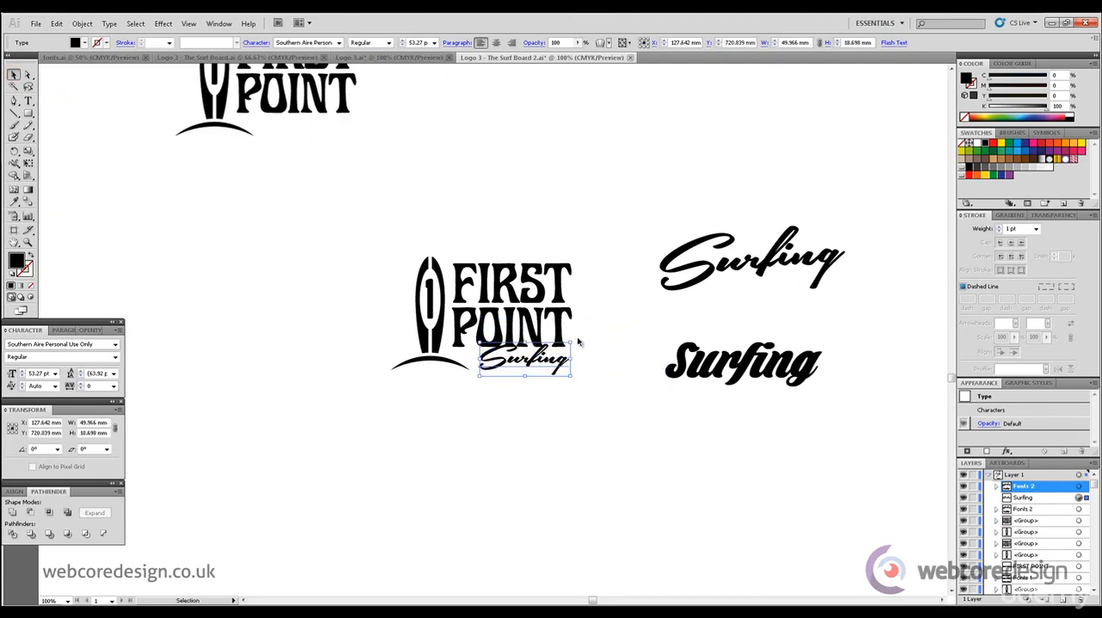
drag(572, 340, 568, 329)
click(594, 320)
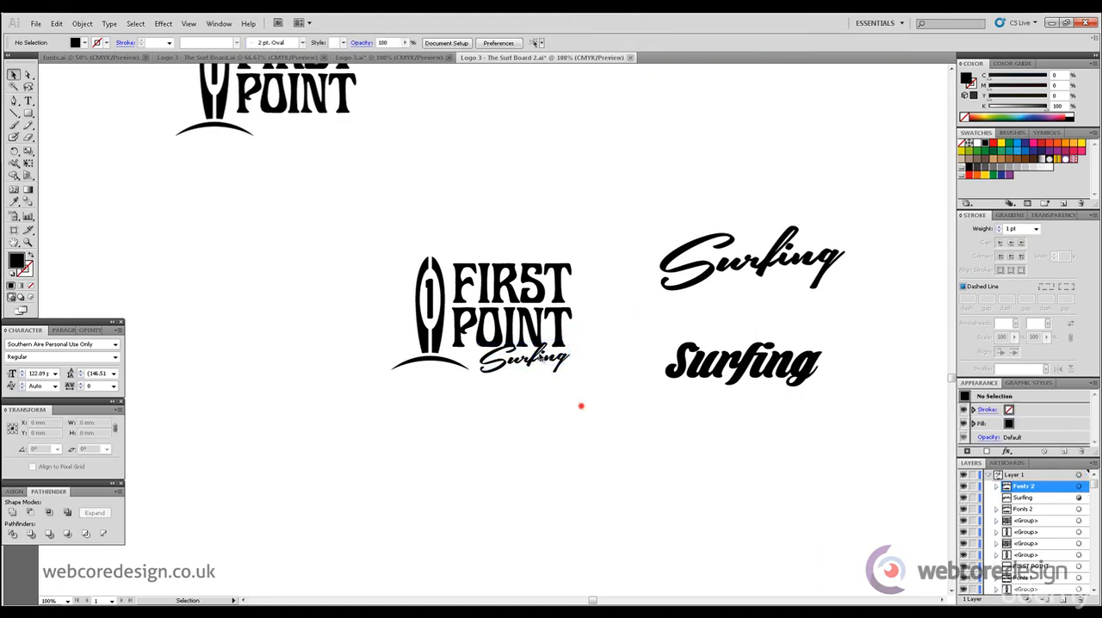
- Duplicate the First Point Surfing logo side by side and enlarge Surfing in the copy nearest the script samples to about 61 pt
drag(582, 405, 364, 247)
mouse_move(438, 342)
mouse_down()
mouse_move(182, 342)
mouse_move(436, 342)
mouse_up()
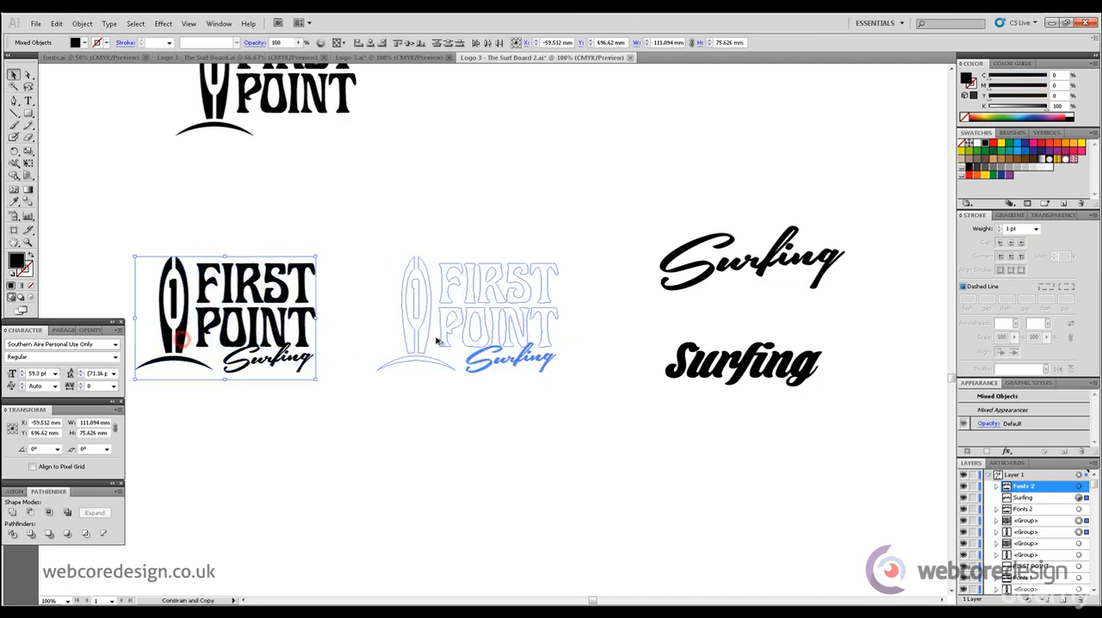
click(545, 177)
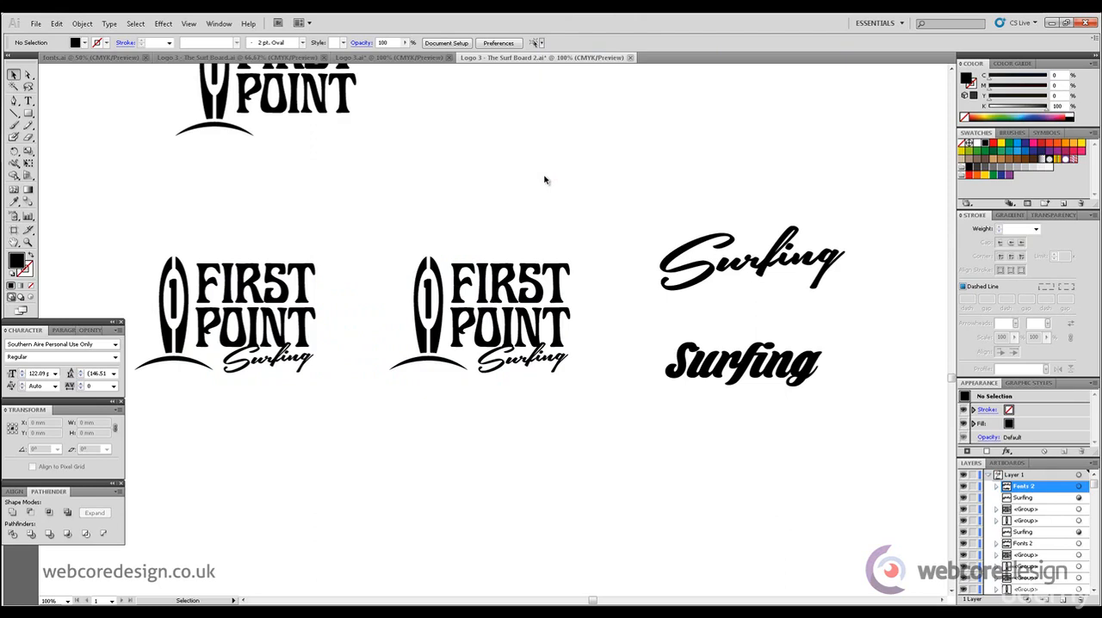
click(532, 350)
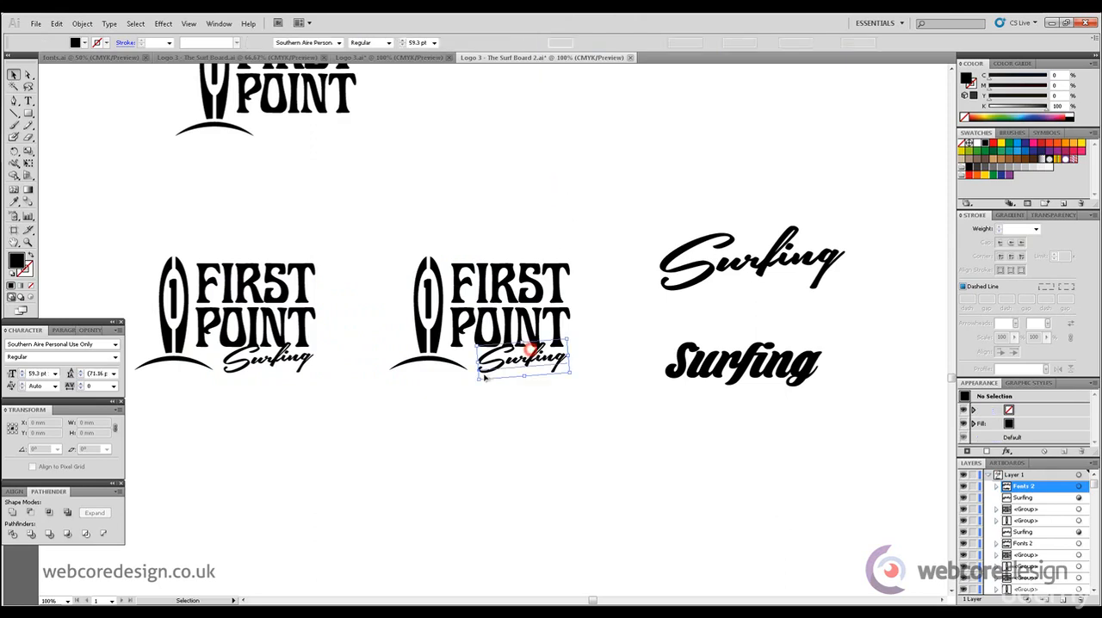
click(558, 428)
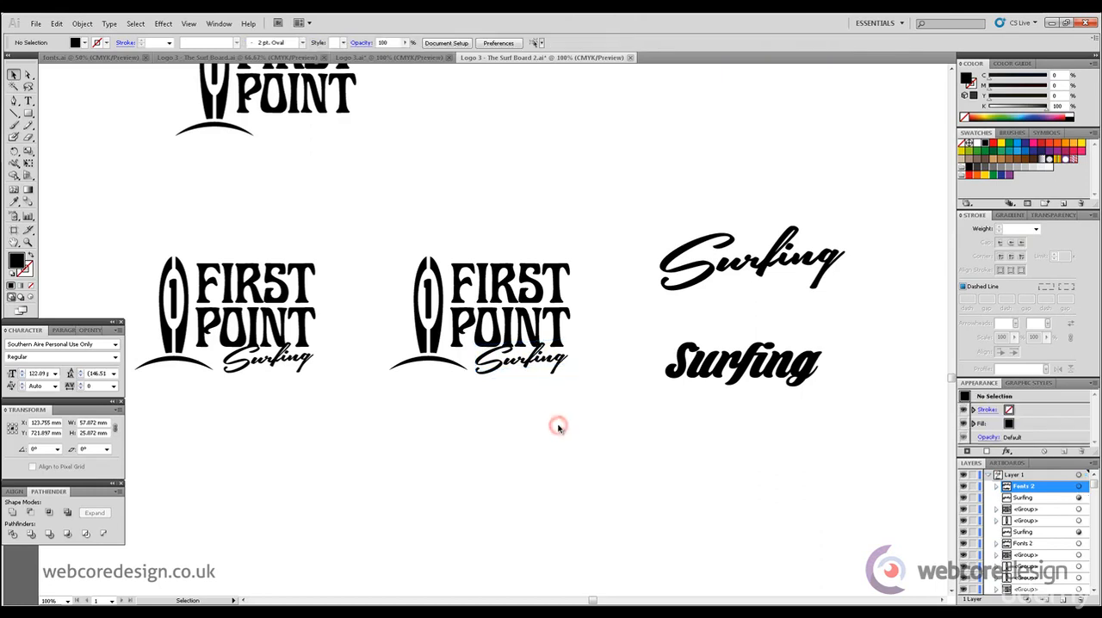
- Duplicate the logo with the enlarged Surfing text and place the copy straight below it
scroll(951, 384, down, 2)
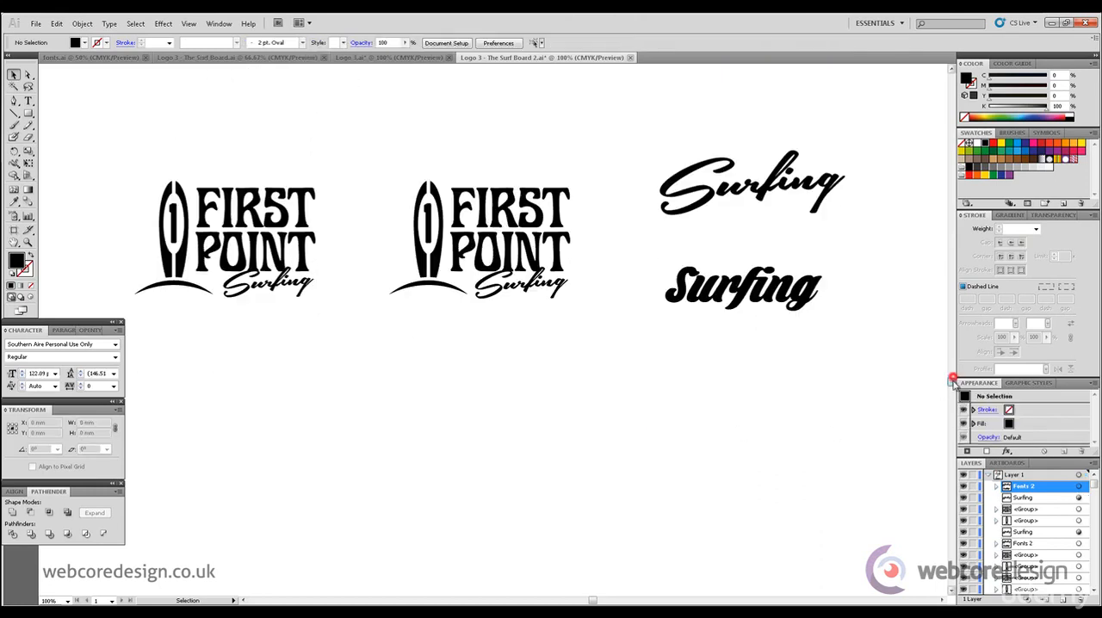
drag(399, 155, 596, 309)
drag(563, 267, 564, 542)
scroll(951, 384, down, 6)
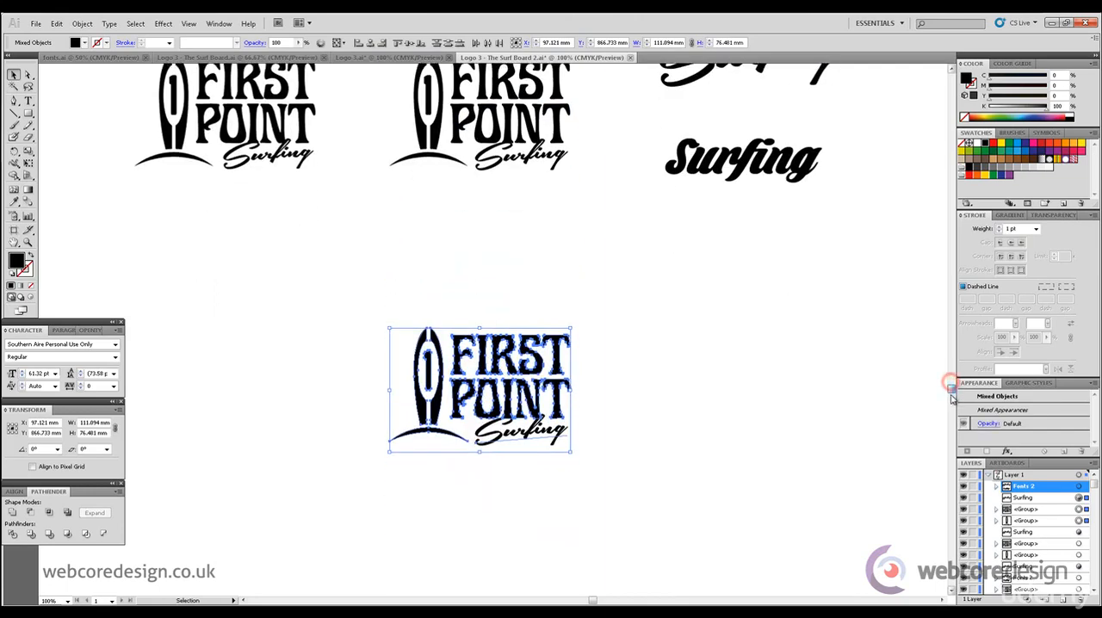
click(626, 346)
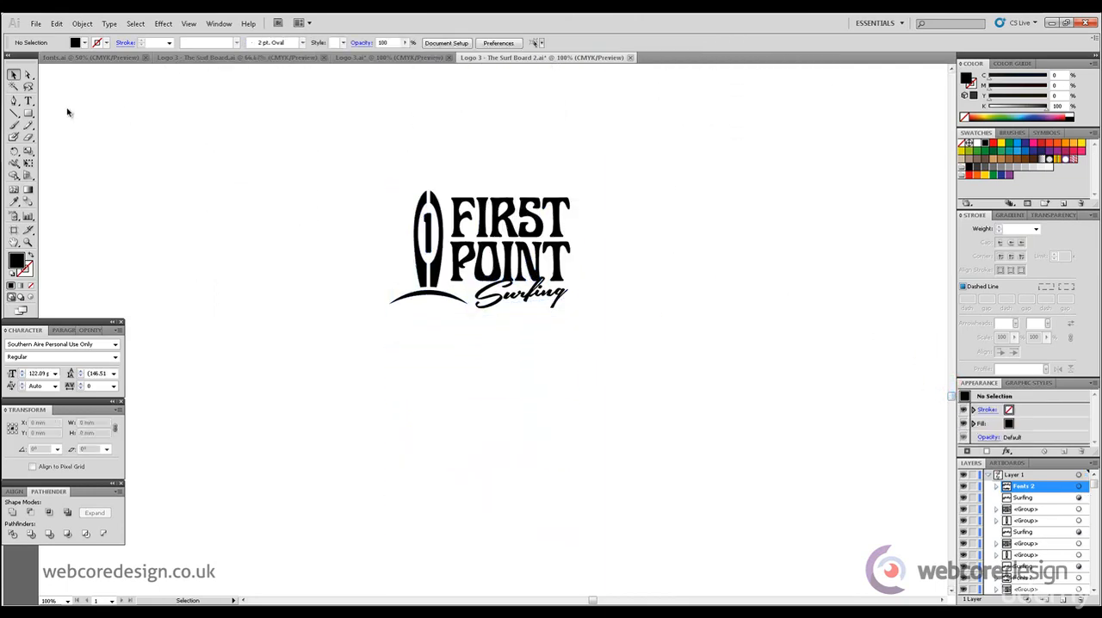
- Add the word SURFING in capitals beneath the newest logo copy and shift it left to sit under the logo
click(27, 101)
click(435, 426)
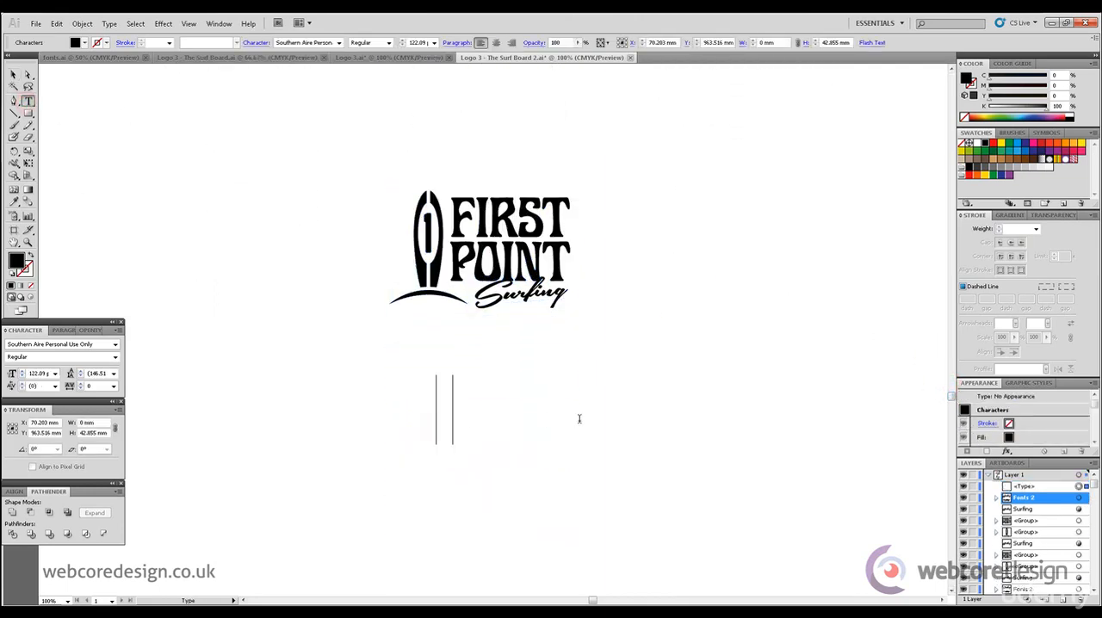
text(s)
key(BackSpace)
text(SURFING)
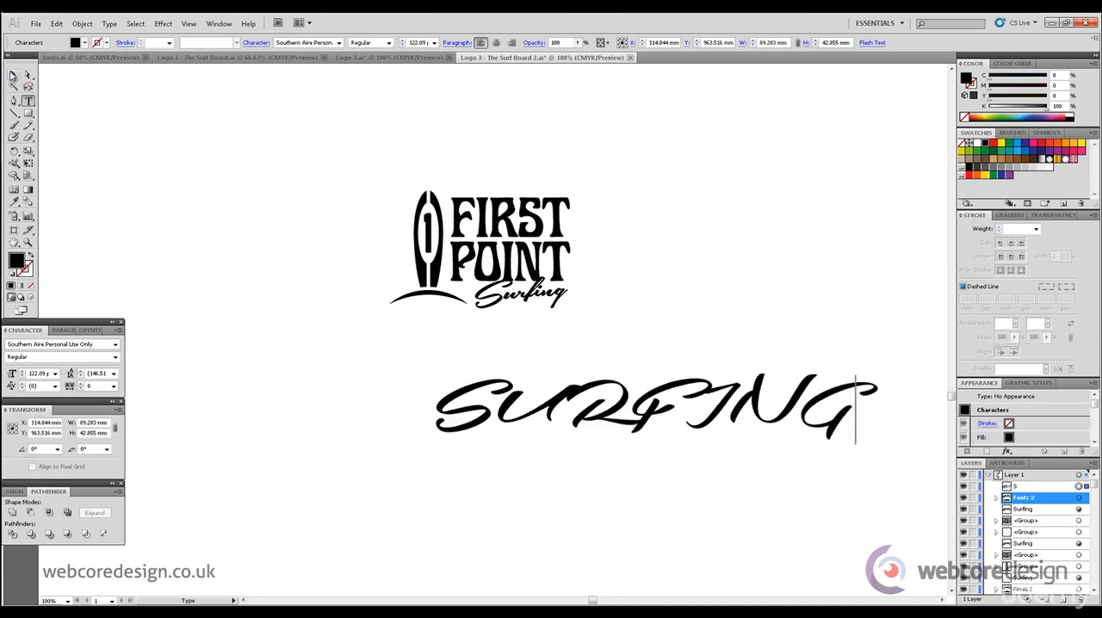
click(12, 76)
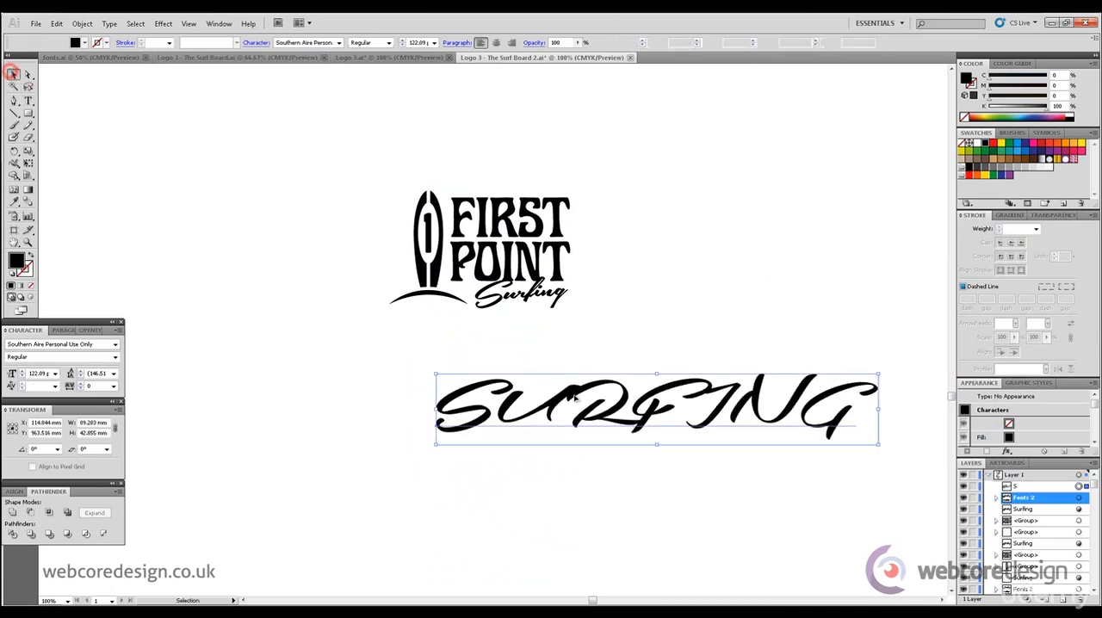
drag(571, 412, 478, 404)
- Set the SURFING text in Asap Bold and shrink it to about 16 pt
click(77, 346)
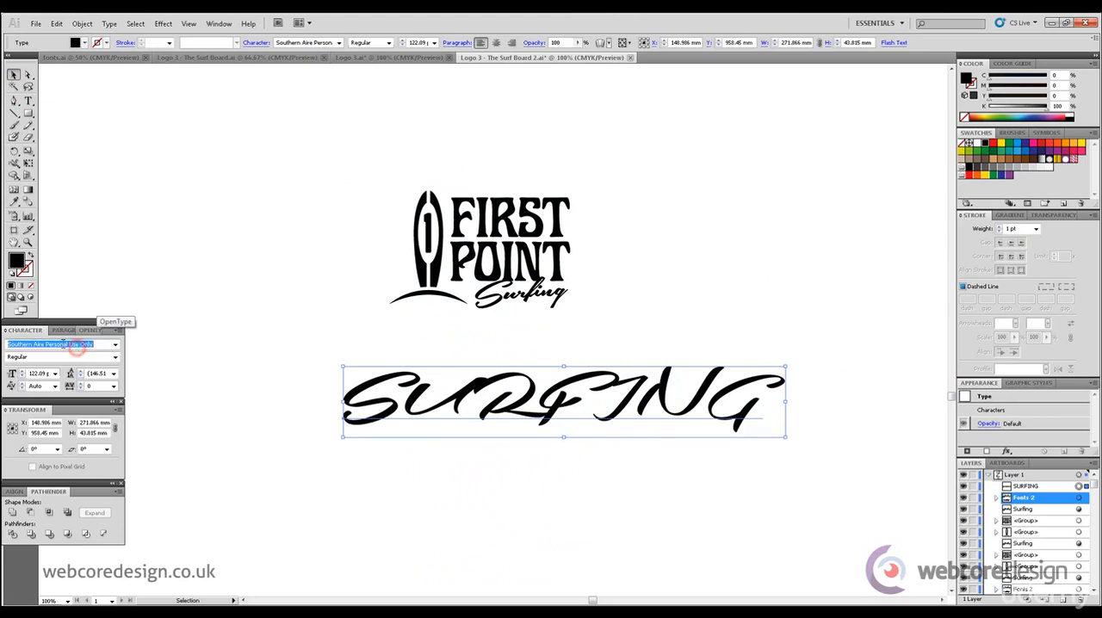
text(Asap)
key(Return)
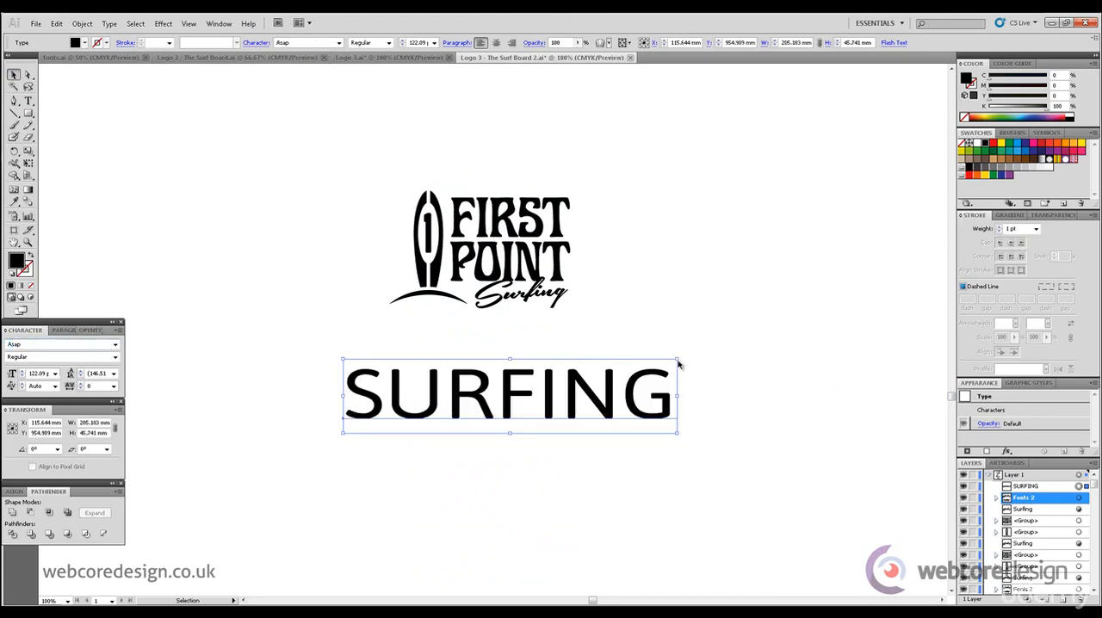
drag(679, 360, 390, 422)
click(116, 356)
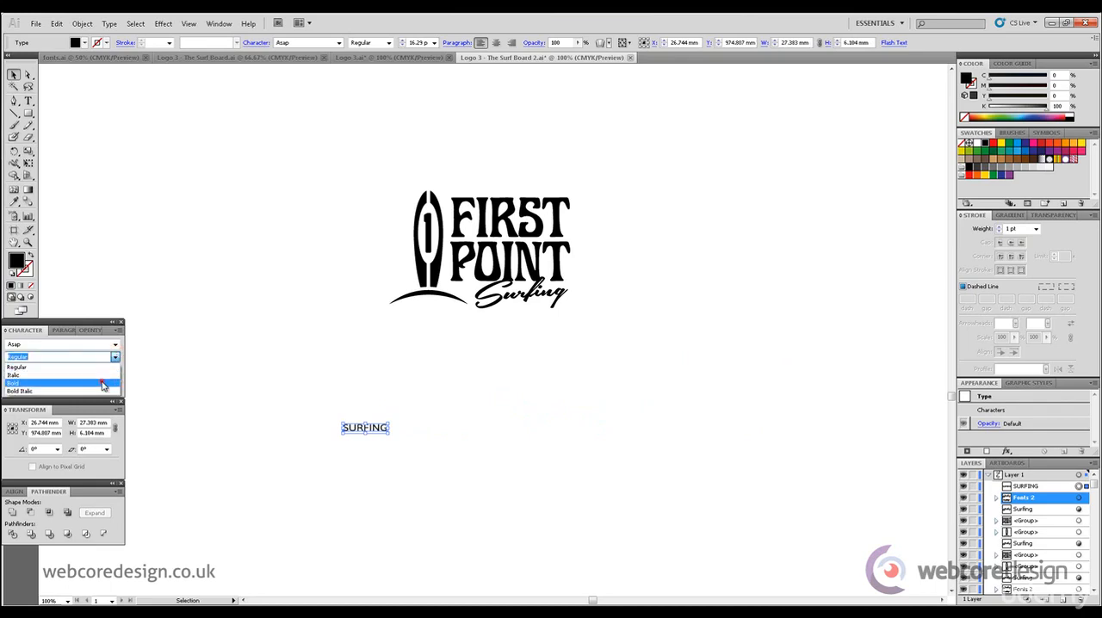
click(102, 384)
click(301, 367)
- Move the script Surfing away from the logo, place the capitals SURFING beneath POINT and set its tracking to 400
drag(546, 298, 801, 223)
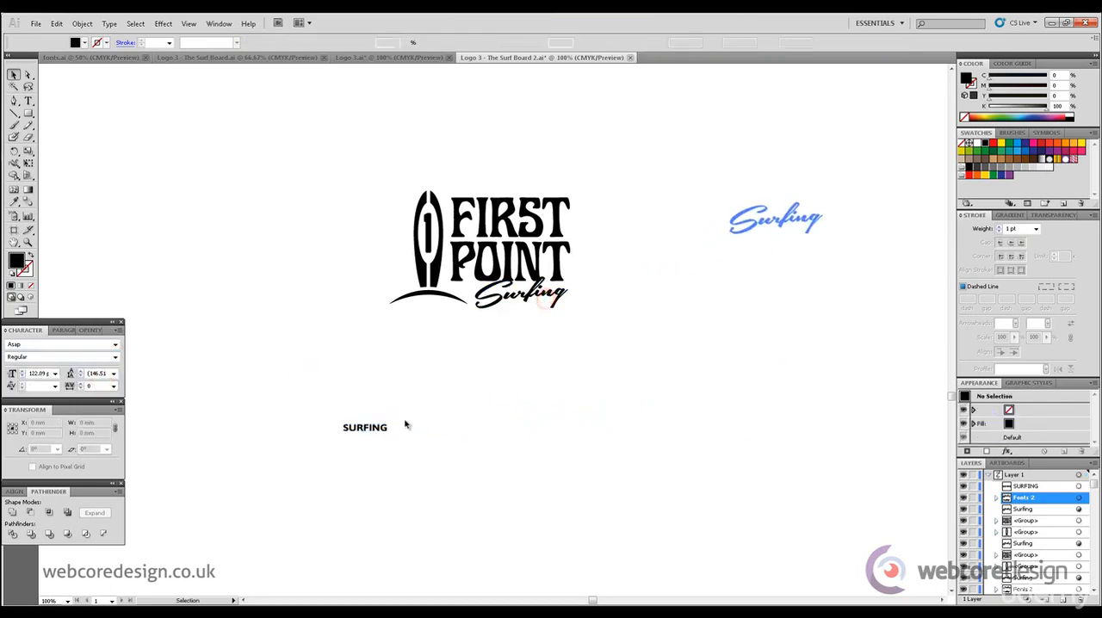
drag(369, 428, 499, 295)
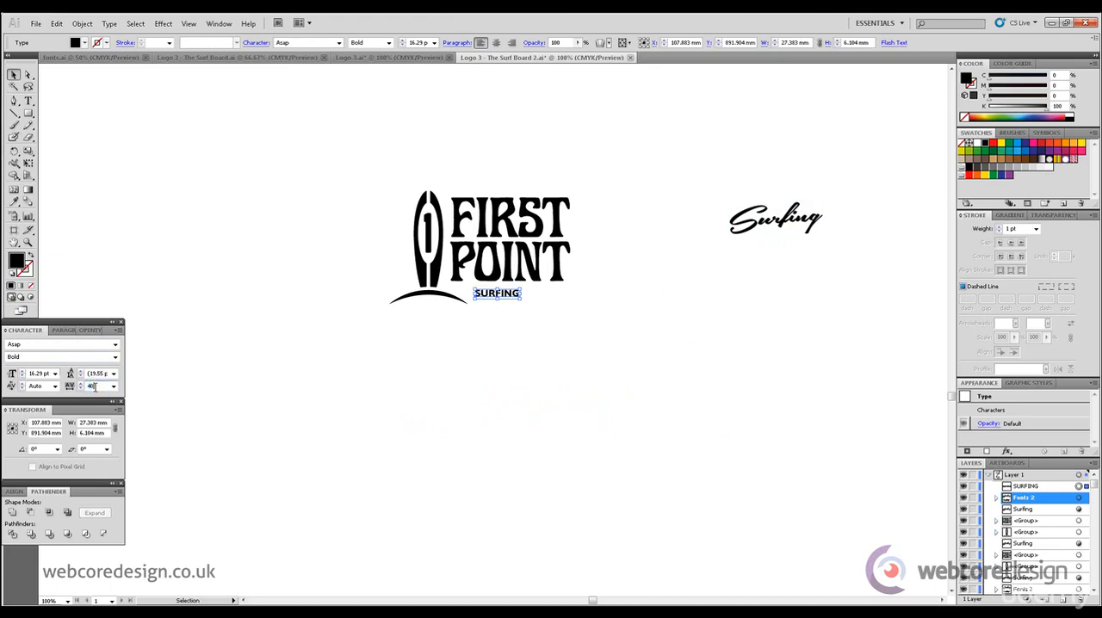
key(Return)
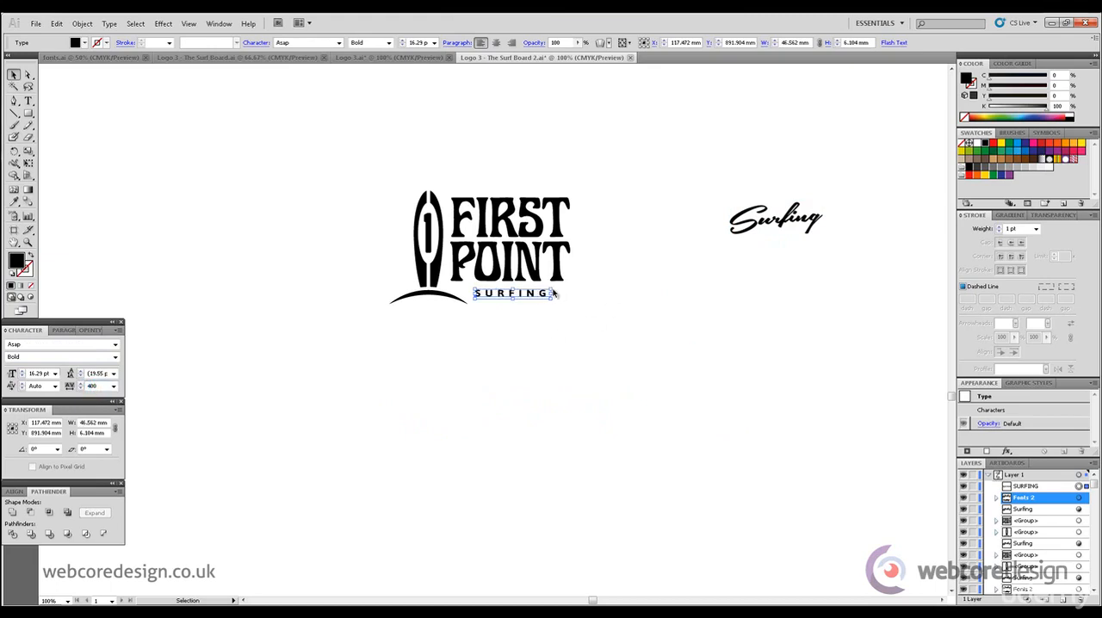
- Enlarge SURFING to about 19 pt and shift it up to line up with the right end of POINT
click(610, 278)
drag(550, 294, 555, 291)
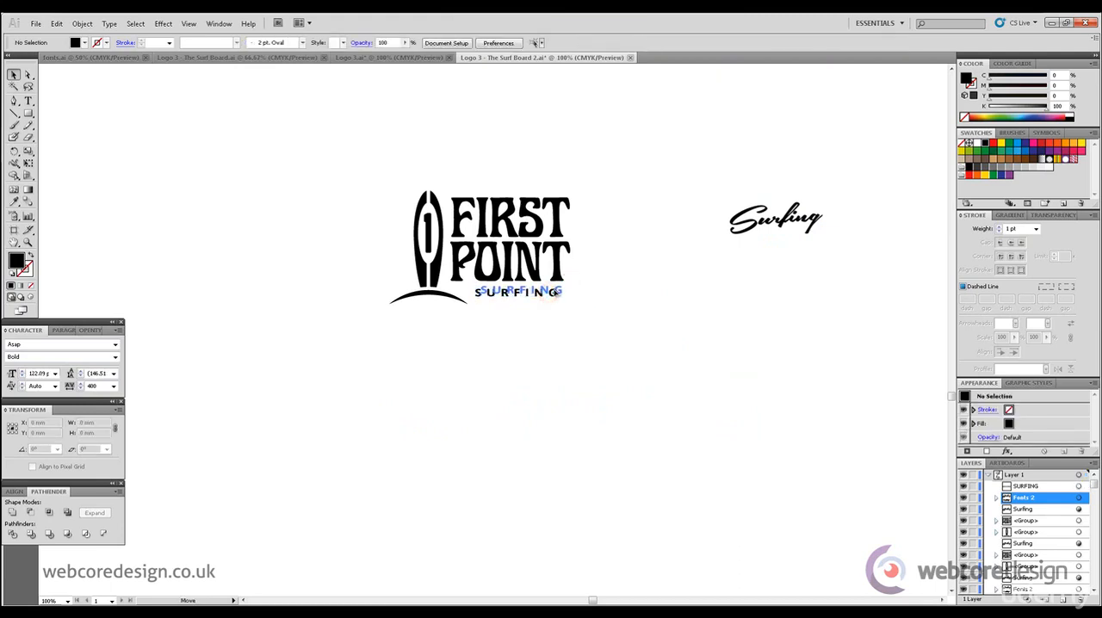
click(594, 285)
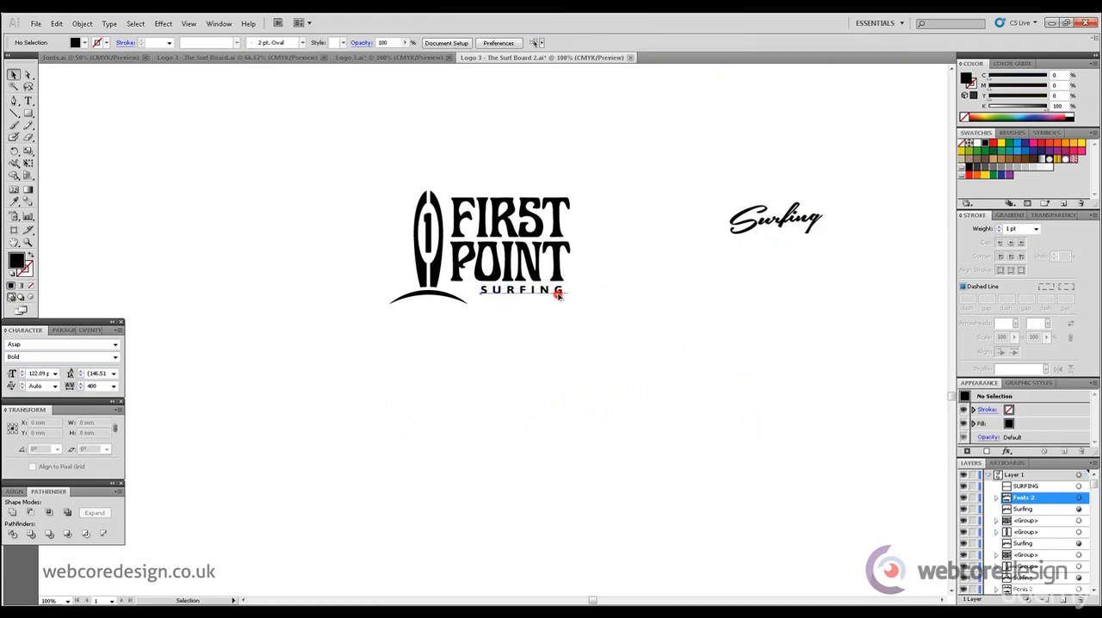
click(558, 295)
- Delete the spare script Surfing beside the logo and enlarge the capitals SURFING to about 19.5 pt
drag(686, 136, 820, 280)
key(Delete)
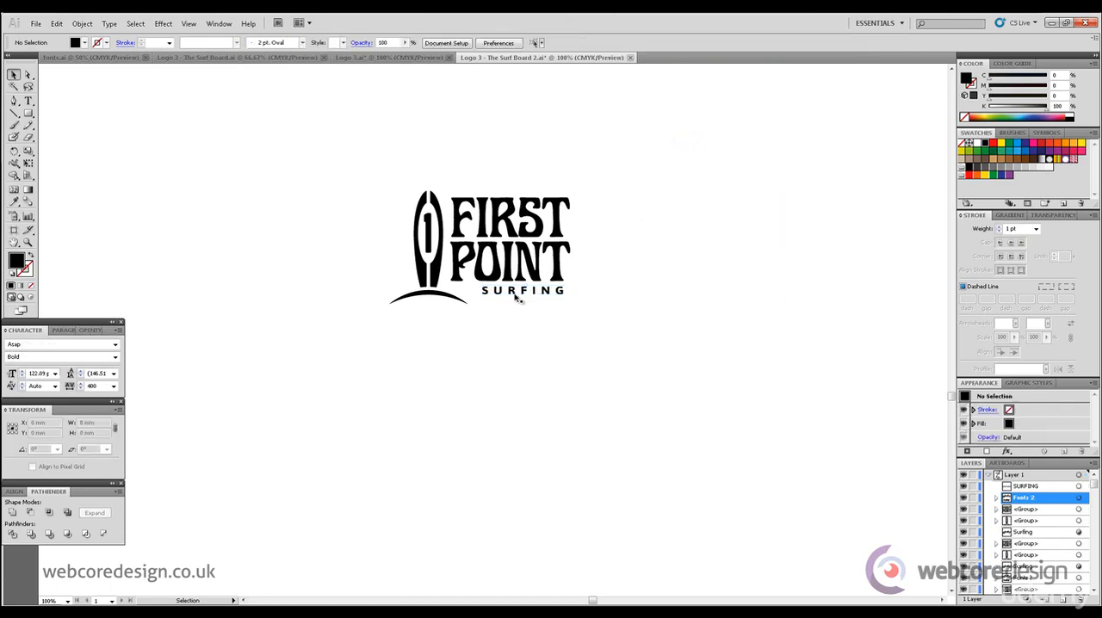
click(486, 294)
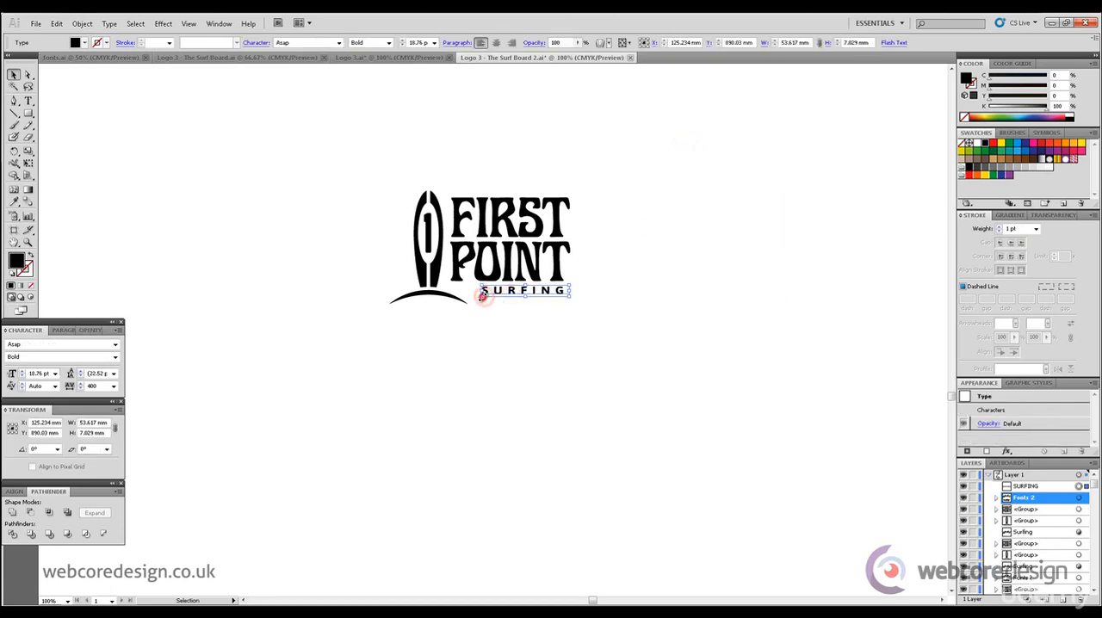
click(685, 287)
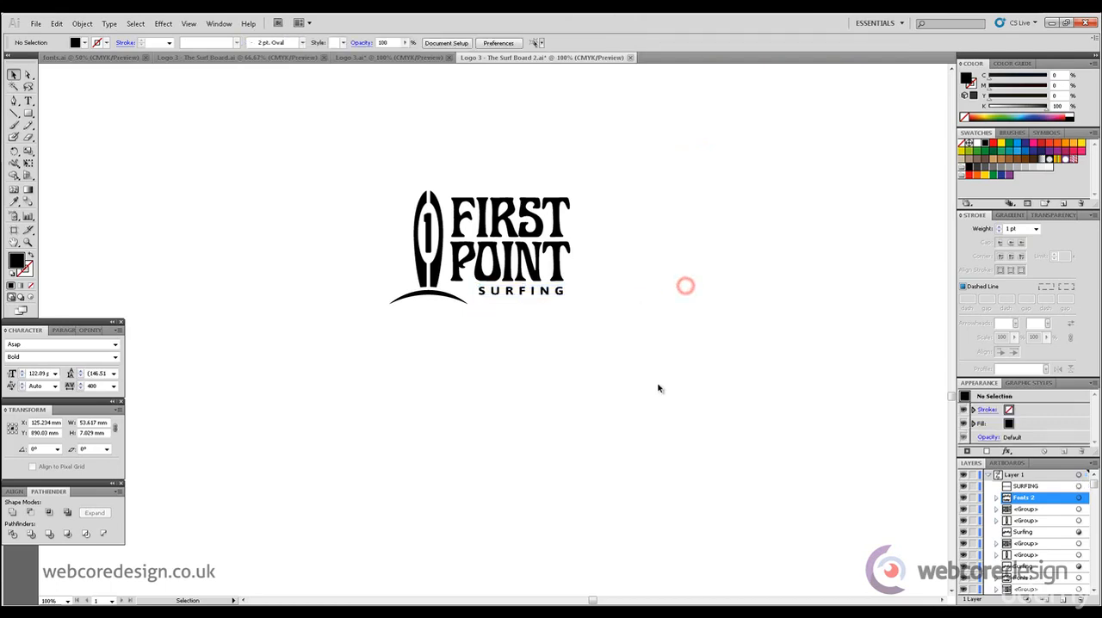
- Duplicate the logo with the capitals SURFING tagline and place the copy straight below it
drag(652, 384, 415, 228)
drag(442, 273, 445, 184)
drag(445, 183, 658, 470)
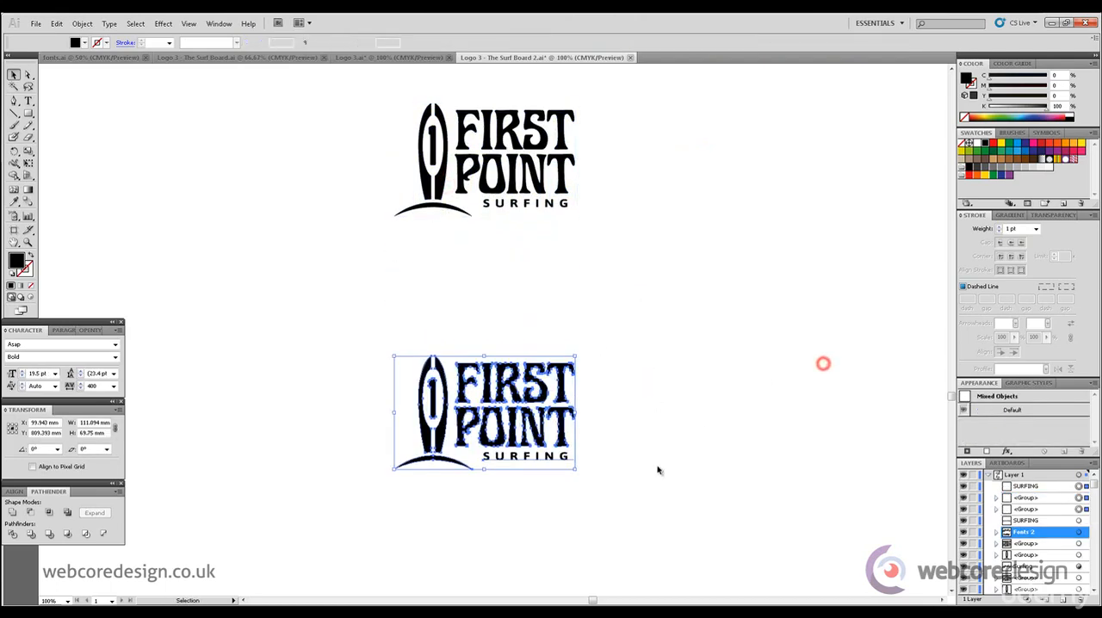
- Change the SURFING tagline in the lower logo copy to the Regular weight of Asap
click(544, 457)
click(115, 356)
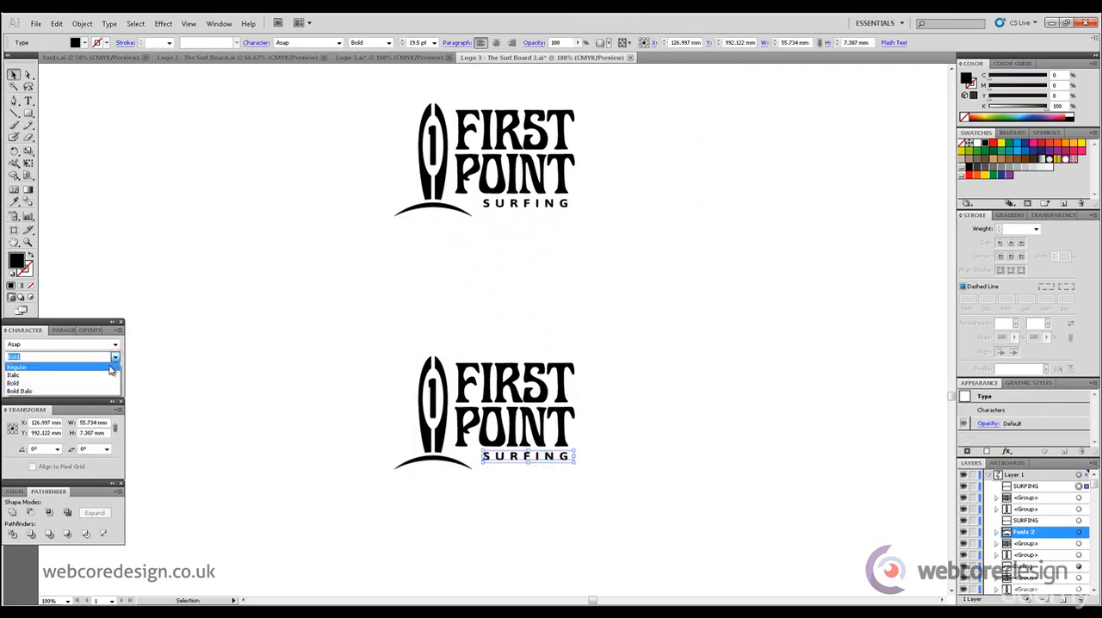
click(60, 367)
click(662, 396)
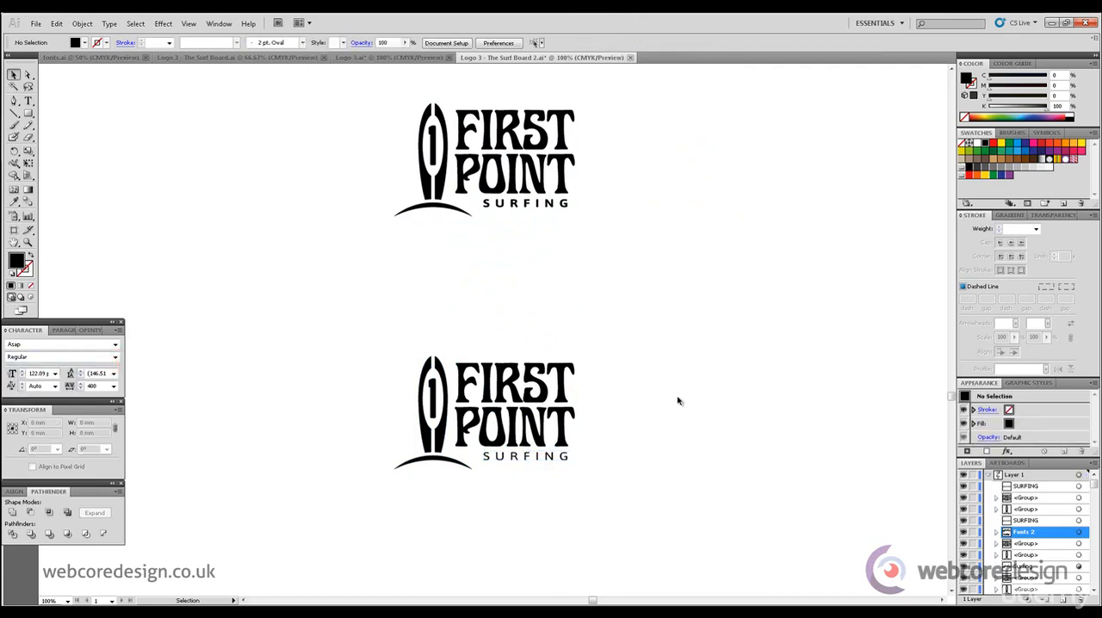
click(561, 458)
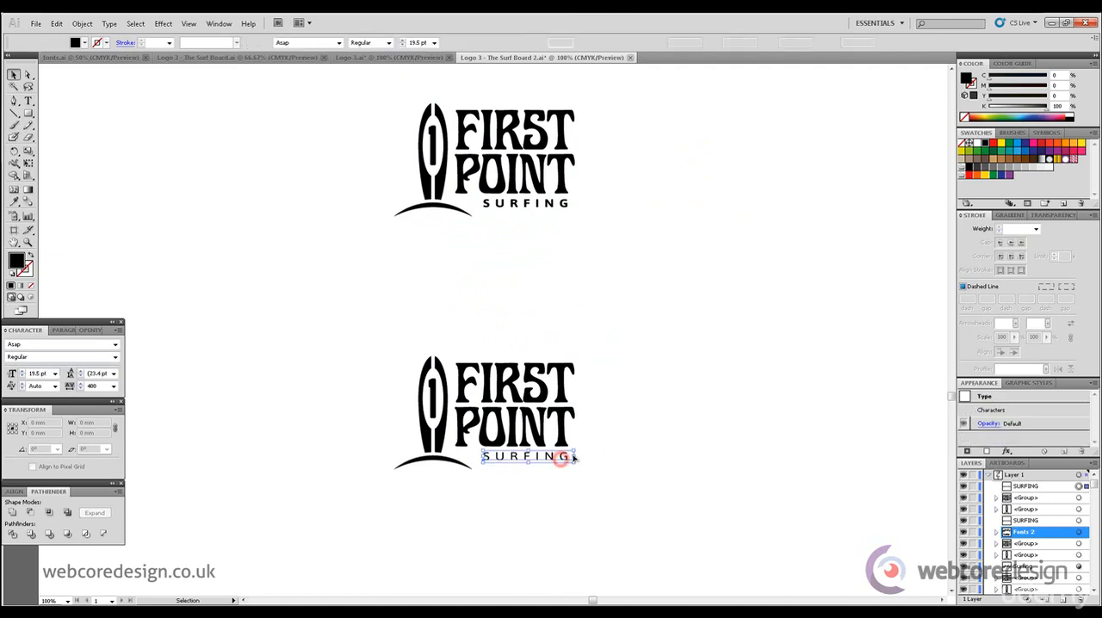
click(618, 449)
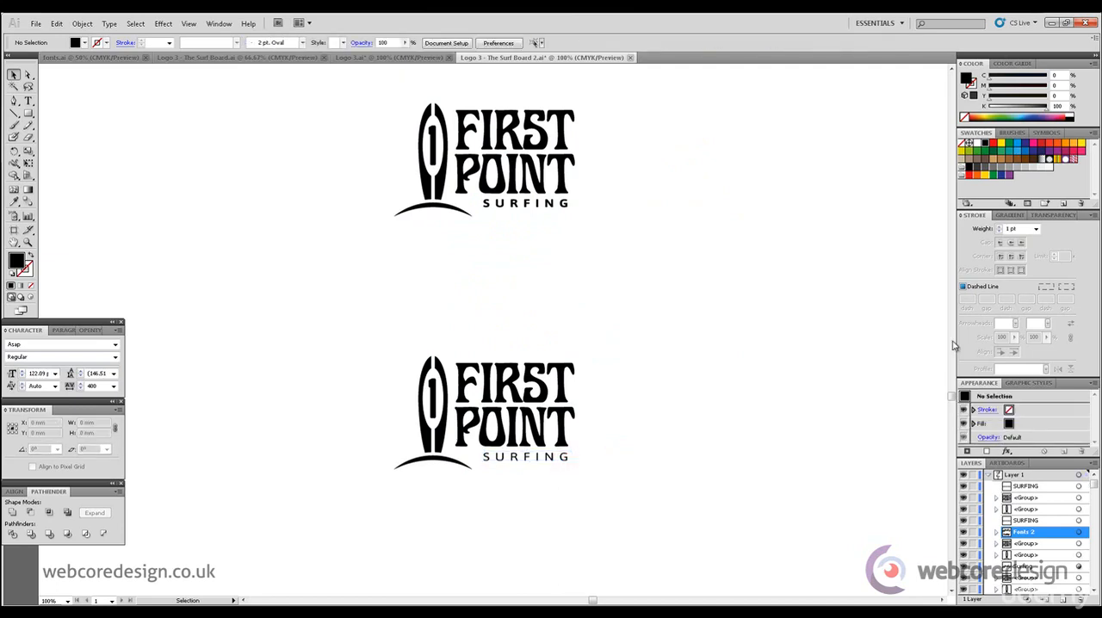
- Enlarge the lower logo's Regular SURFING tagline to about 20 pt, extending it towards the surfboard's base
drag(952, 394, 952, 412)
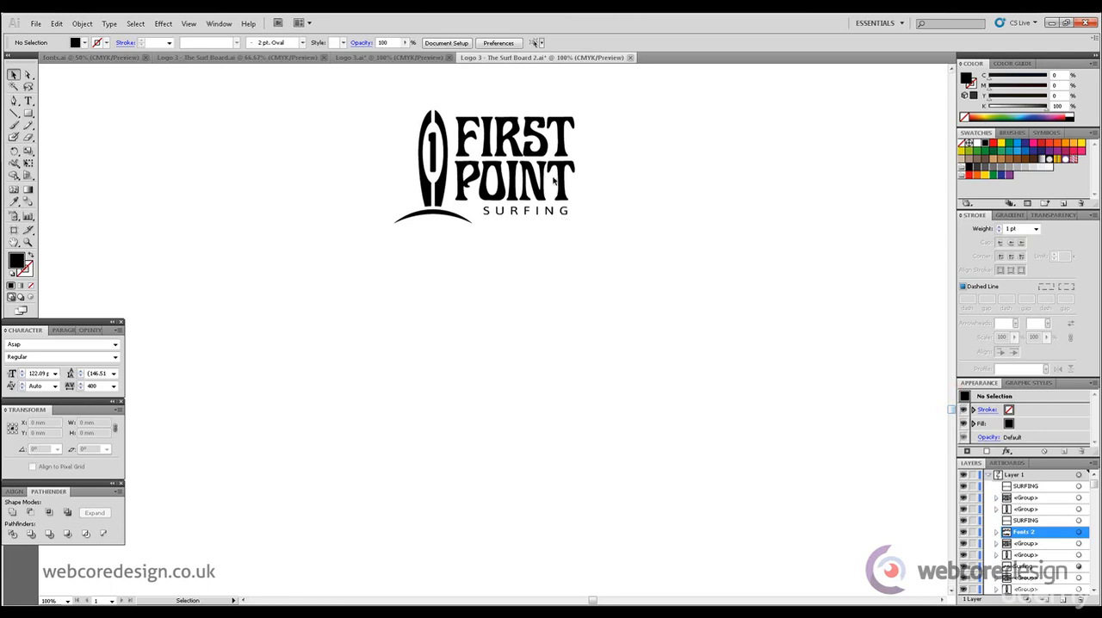
click(483, 217)
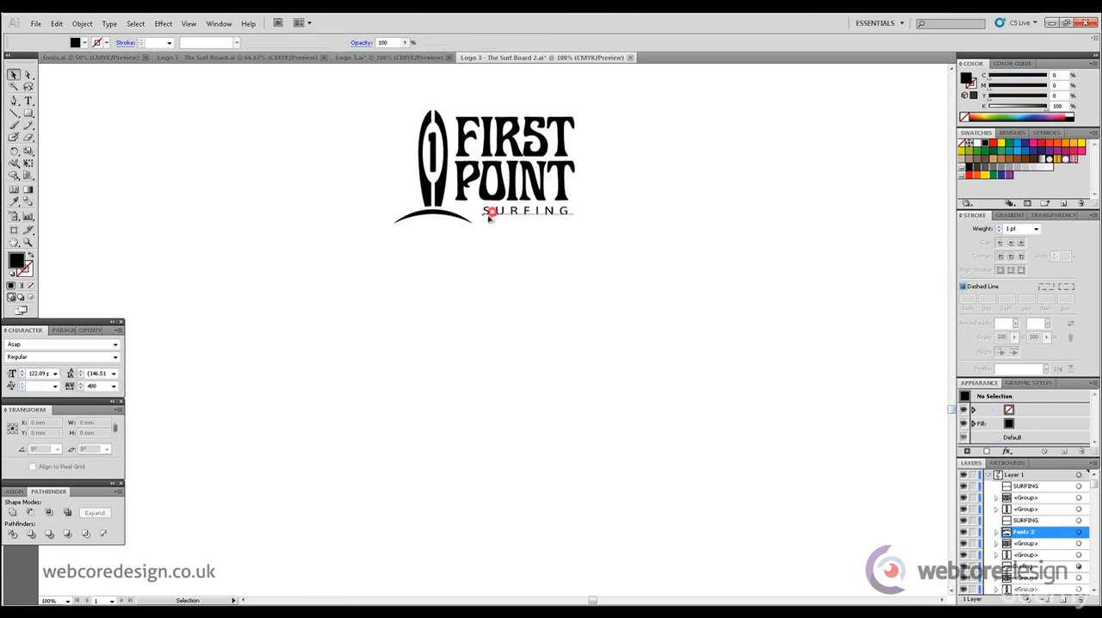
click(684, 204)
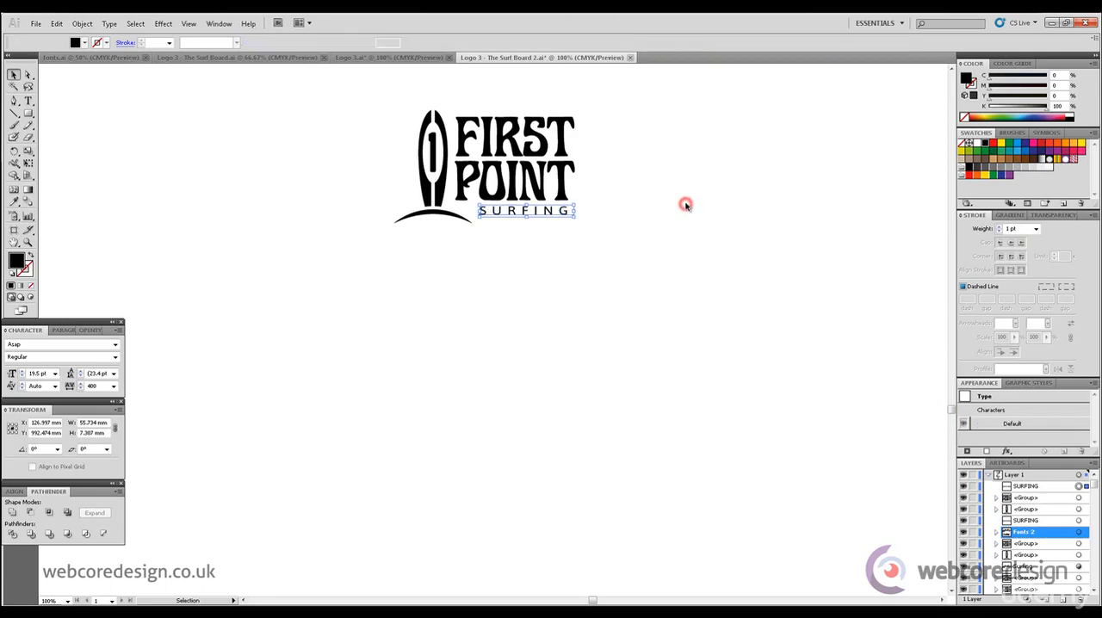
- Try enlarging the SURFING tagline further towards the surfboard's base, and undo that last enlargement
click(497, 216)
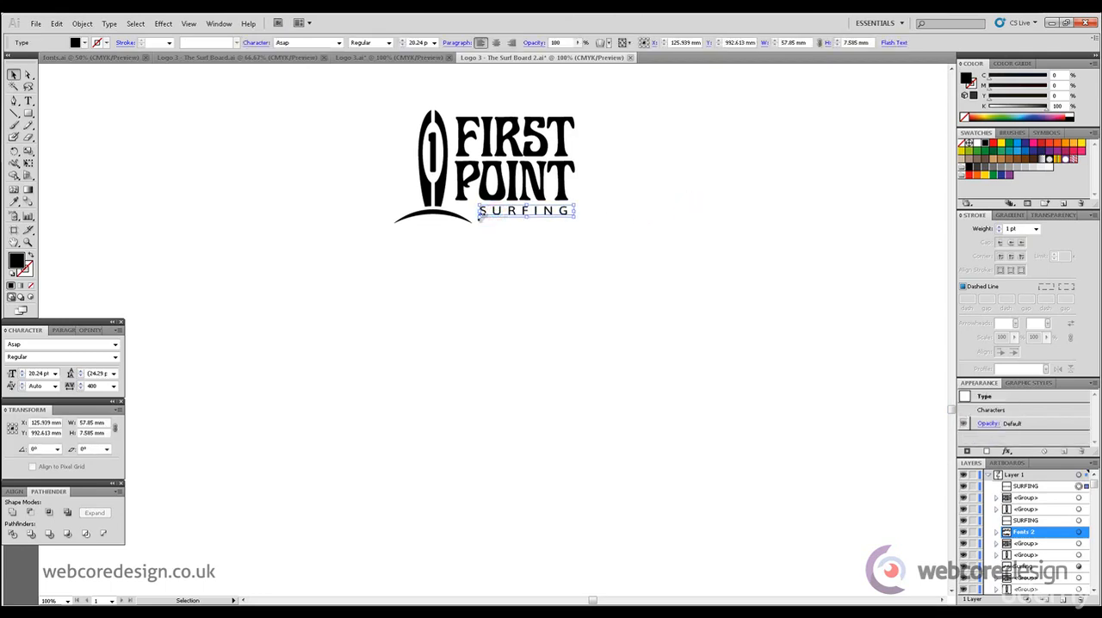
click(664, 232)
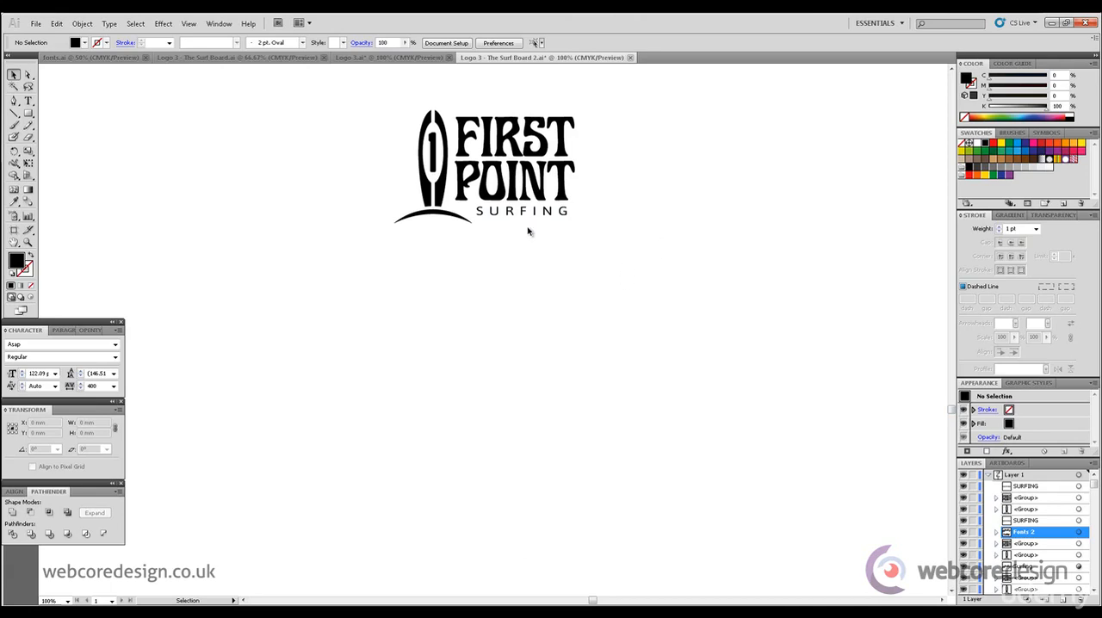
key(ctrl+z)
click(632, 221)
click(591, 270)
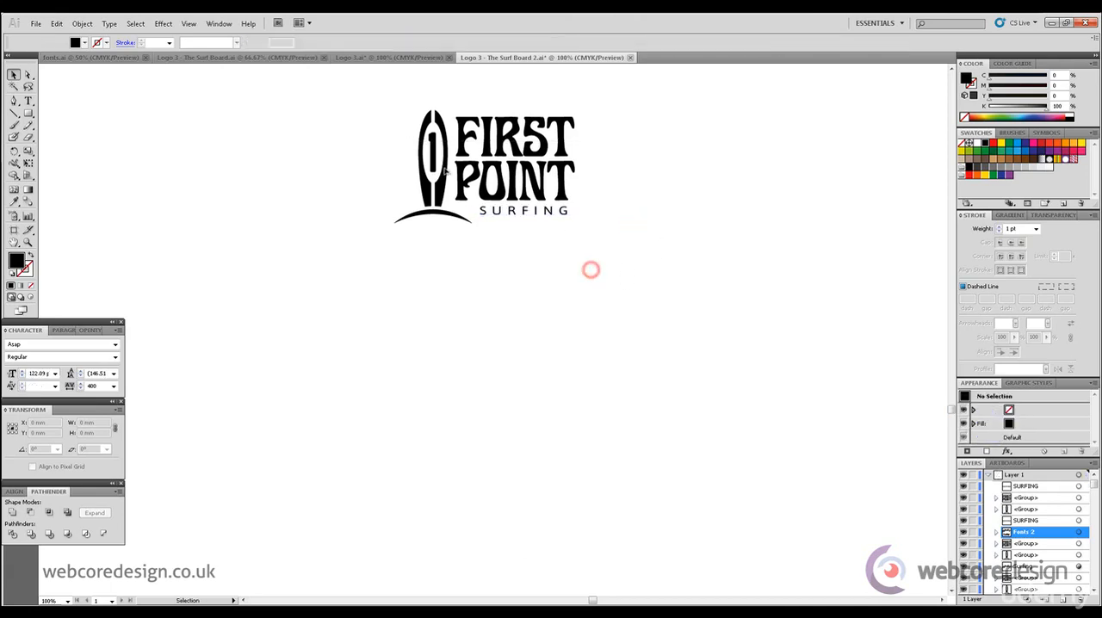
- Duplicate the logo with the Regular tagline straight below and convert the copy's SURFING text to outlines
drag(443, 171, 443, 514)
scroll(951, 412, down, 5)
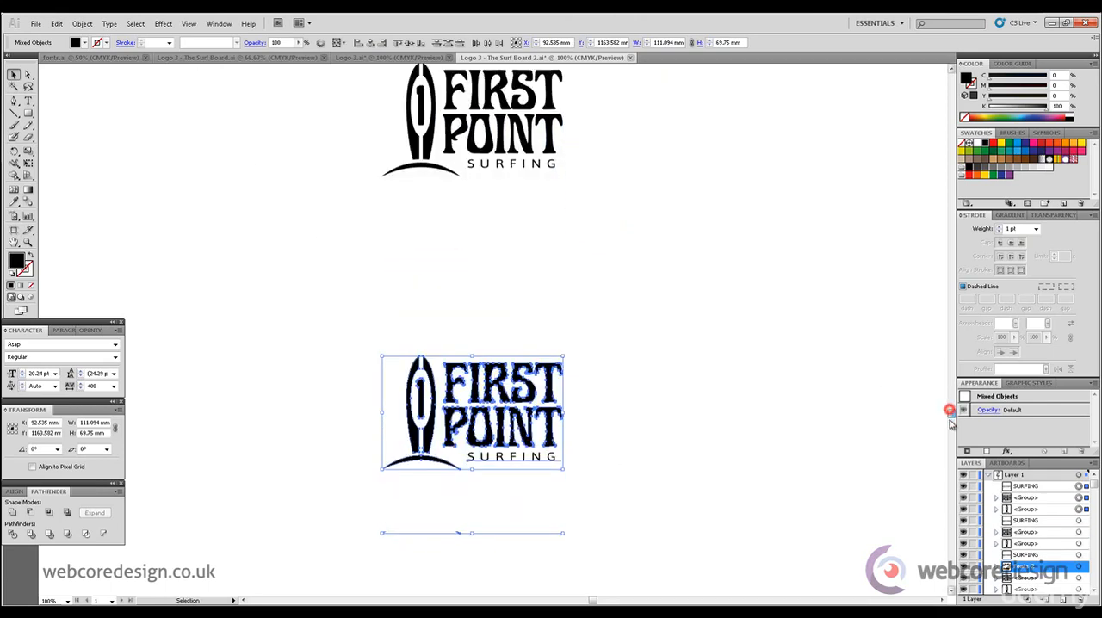
click(111, 25)
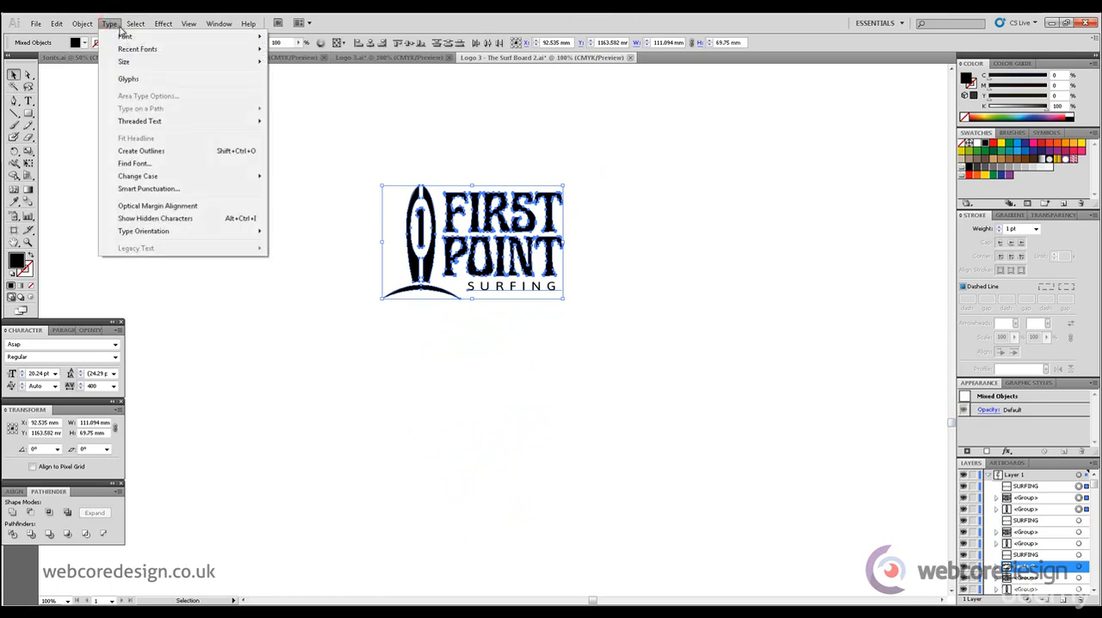
click(187, 151)
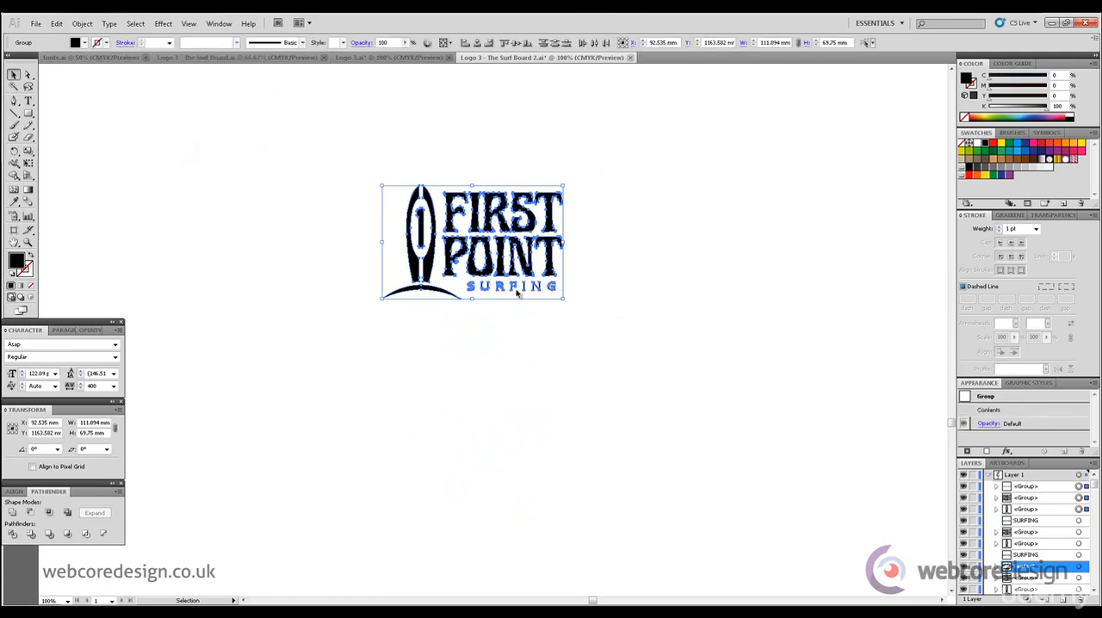
click(723, 320)
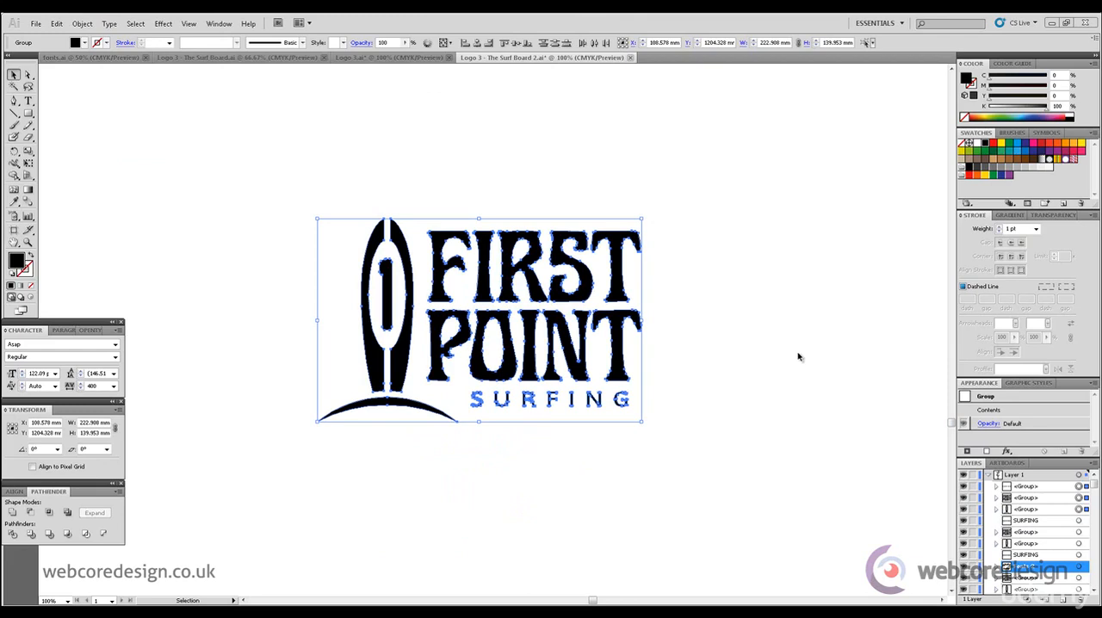
- Raise the outlined logo's surfboard icon slightly beside the lettering and fine-tune its size to about 85 mm wide
click(798, 356)
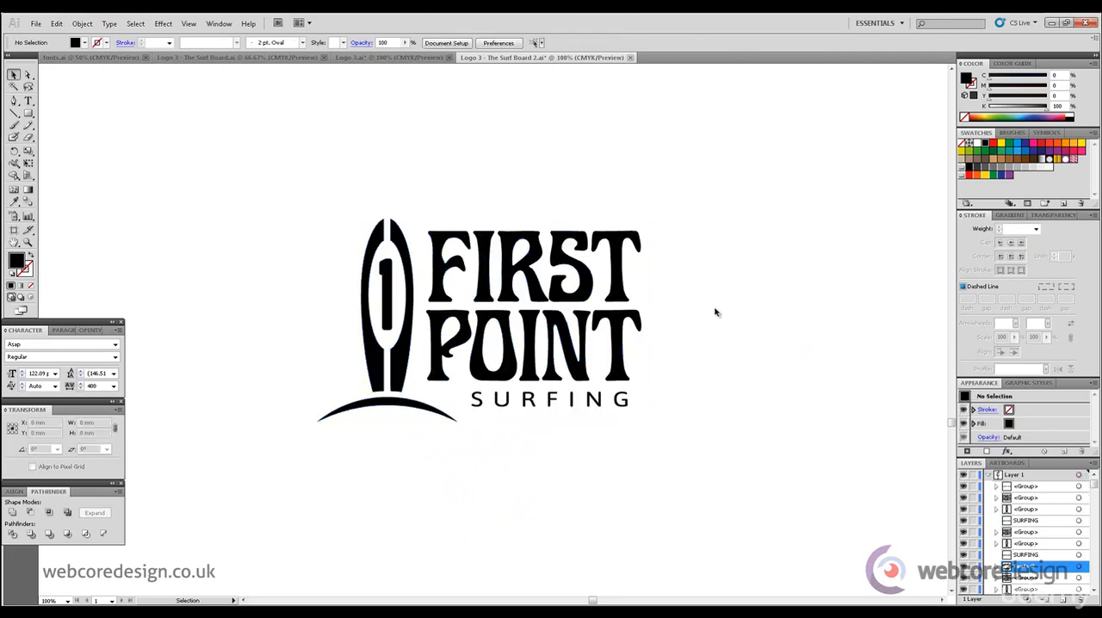
drag(338, 168, 427, 398)
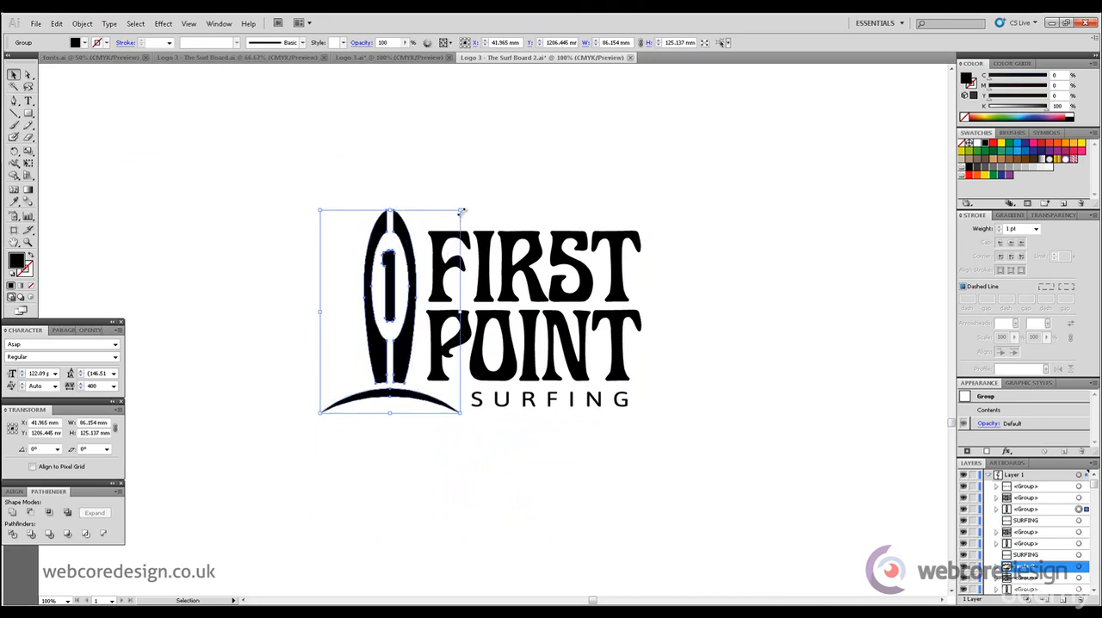
drag(462, 212, 461, 214)
click(515, 180)
drag(338, 193, 400, 400)
key(Left)
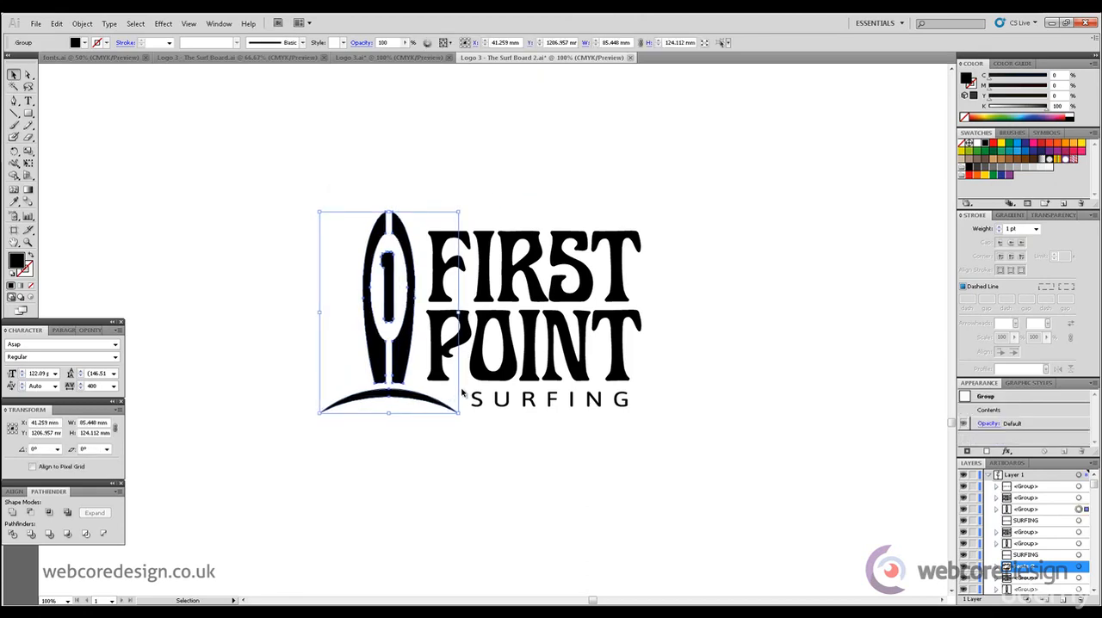
click(709, 320)
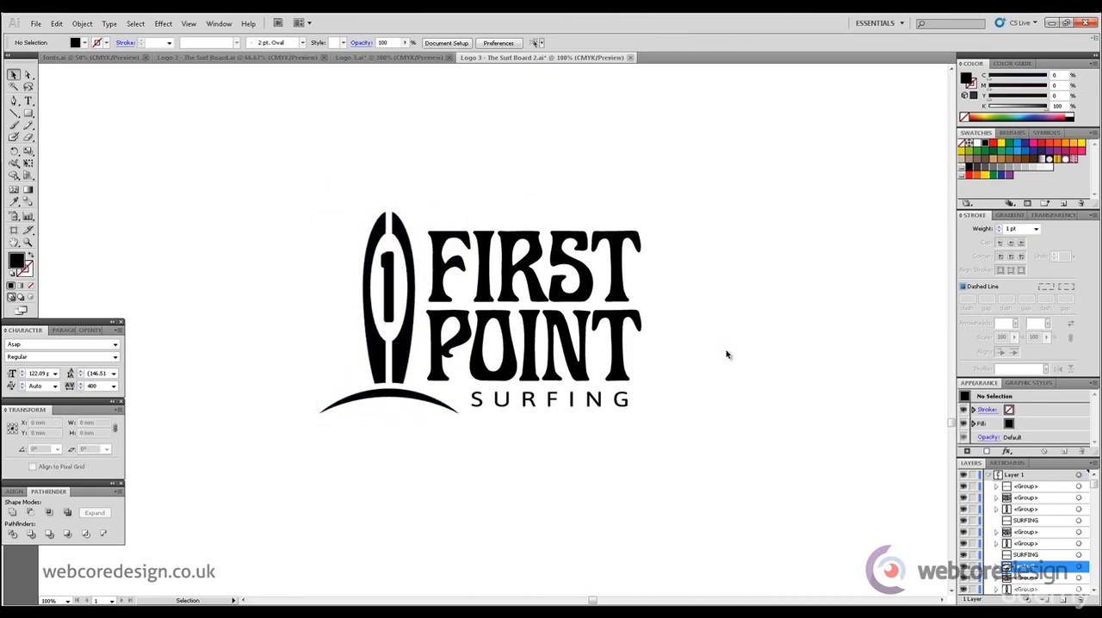